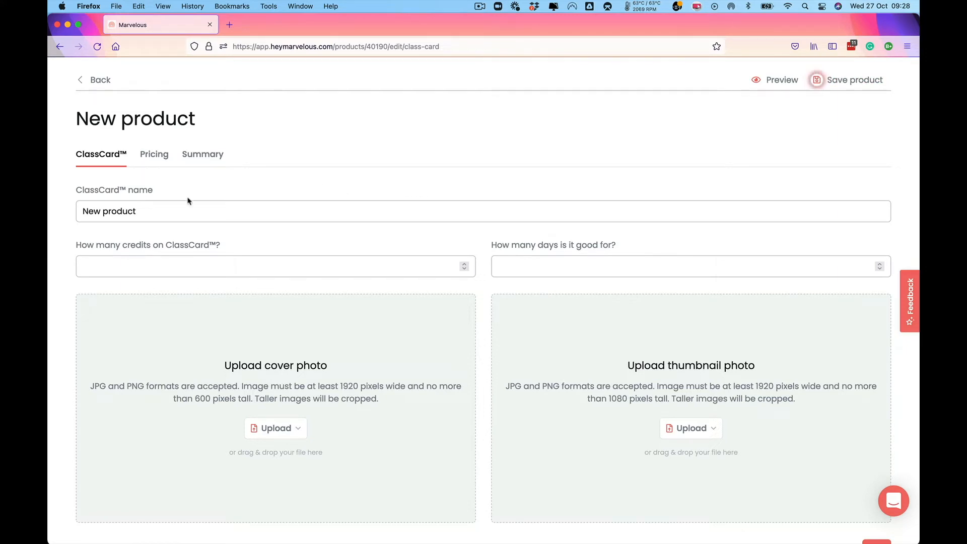
- Name the ClassCard "10-Class Pass Mind"
{"action": "left_click", "coordinate": [145, 210]}
{"action": "left_click_drag", "start_coordinate": [146, 210], "coordinate": [81, 210]}
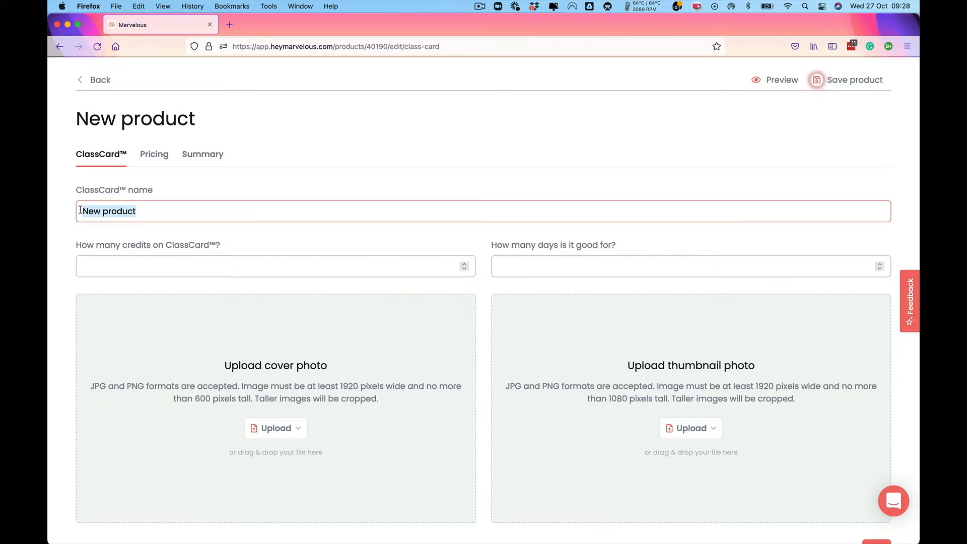
{"action": "type", "text": "10"}
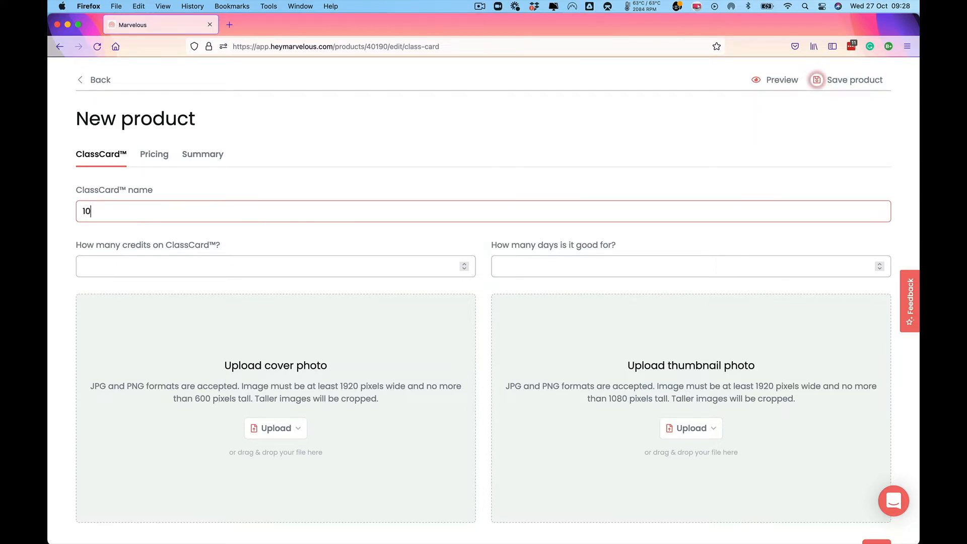
{"action": "type", "text": "-Class Pass "}
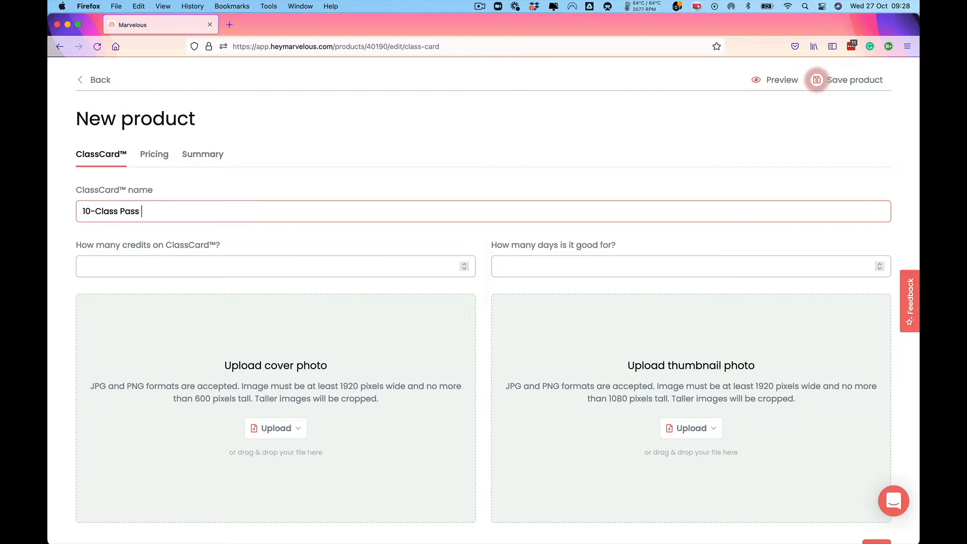
{"action": "type", "text": "Mind"}
- Give the ClassCard 10 credits and make it good for 60 days
{"action": "left_click", "coordinate": [191, 263]}
{"action": "type", "text": "1"}
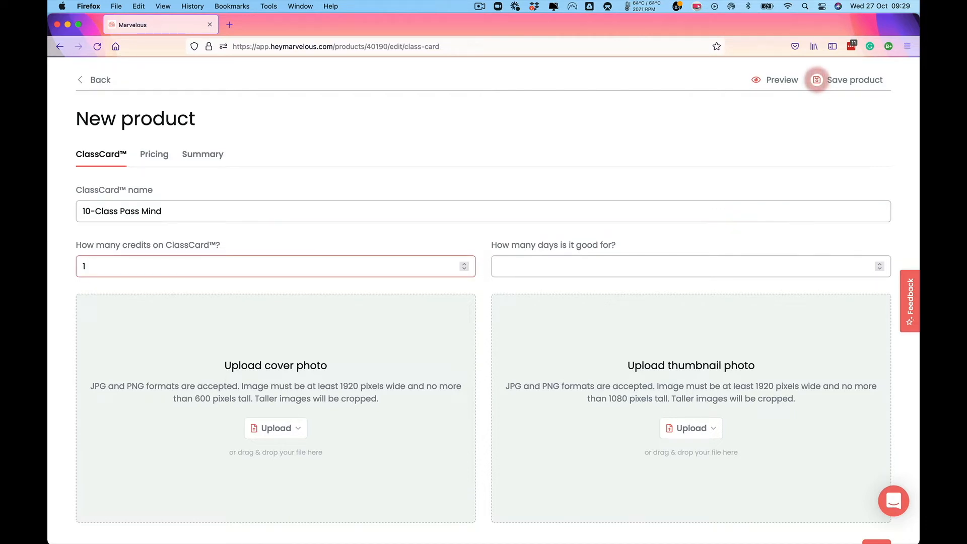
{"action": "type", "text": "0"}
{"action": "left_click", "coordinate": [559, 261]}
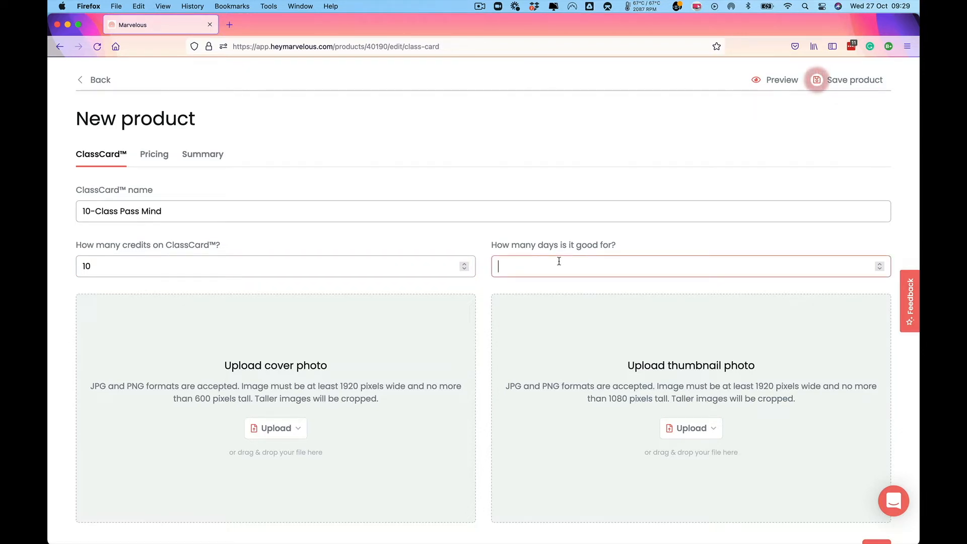
{"action": "type", "text": "60"}
- Upload the full-moon cover photo and the "10-Class Pass Mind" moon-over-sea thumbnail photo, applying the image crop
{"action": "scroll", "coordinate": [436, 356], "scroll_direction": "down", "scroll_amount": 3}
{"action": "scroll", "coordinate": [438, 357], "scroll_direction": "down", "scroll_amount": 1}
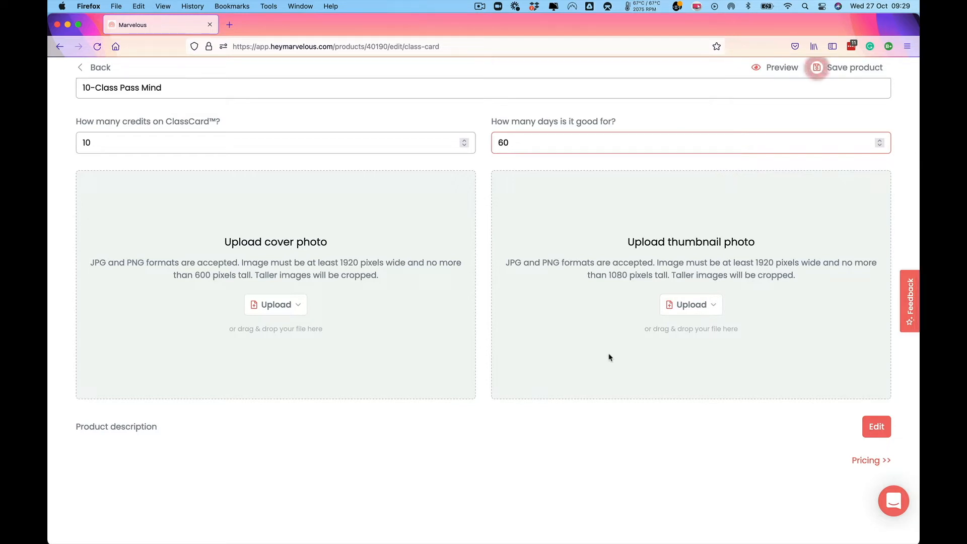
{"action": "left_click", "coordinate": [302, 307]}
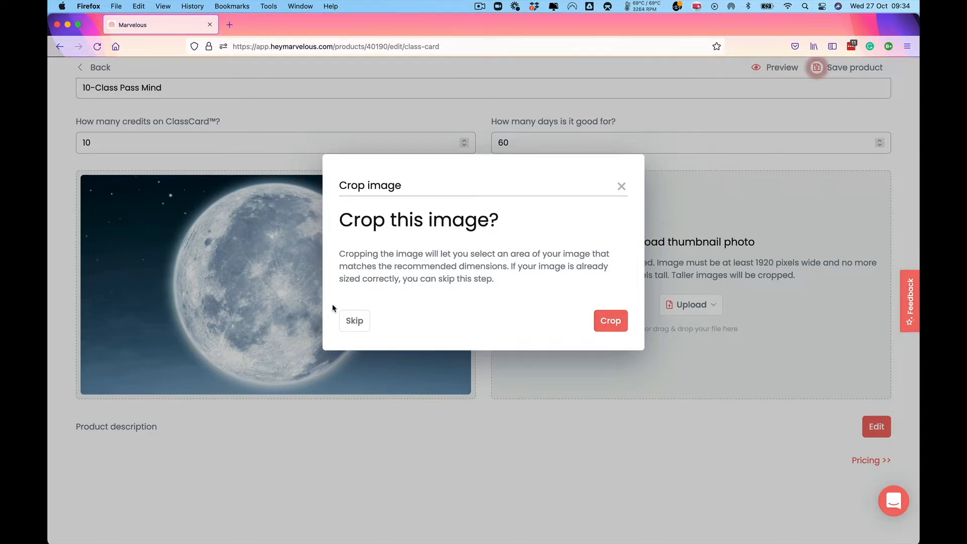
{"action": "left_click", "coordinate": [602, 327]}
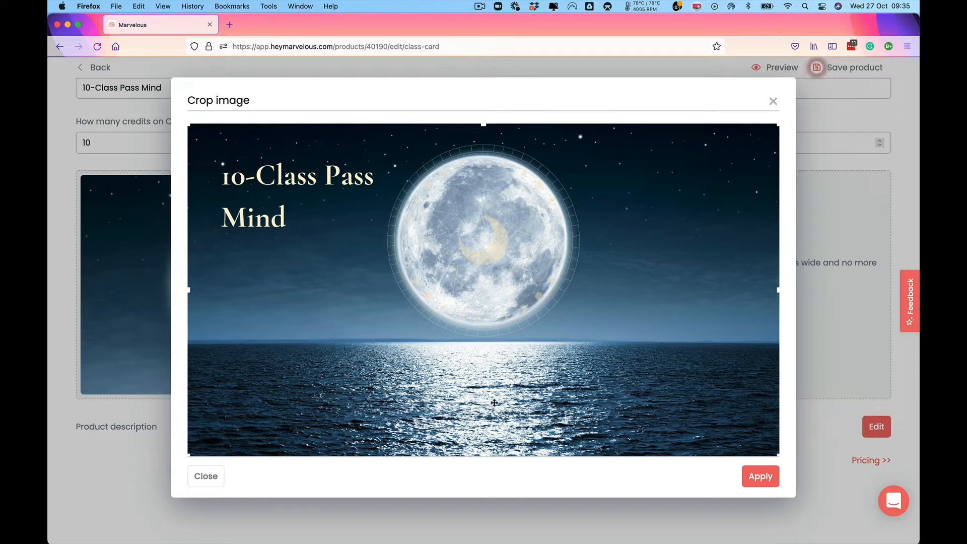
{"action": "mouse_move", "coordinate": [779, 455]}
{"action": "left_mouse_down"}
{"action": "mouse_move", "coordinate": [655, 387]}
{"action": "mouse_move", "coordinate": [792, 452]}
{"action": "left_mouse_up"}
{"action": "left_click", "coordinate": [761, 477]}
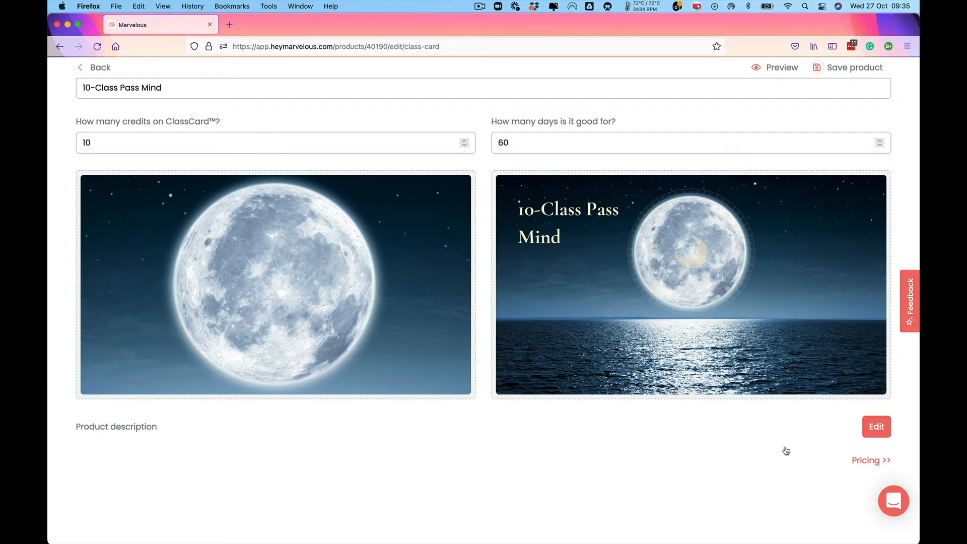
- Save a product description covering booking live-stream Movement or Mind classes, validity of 30 days upon purchase, and one redemption per class attended
{"action": "left_click", "coordinate": [876, 428]}
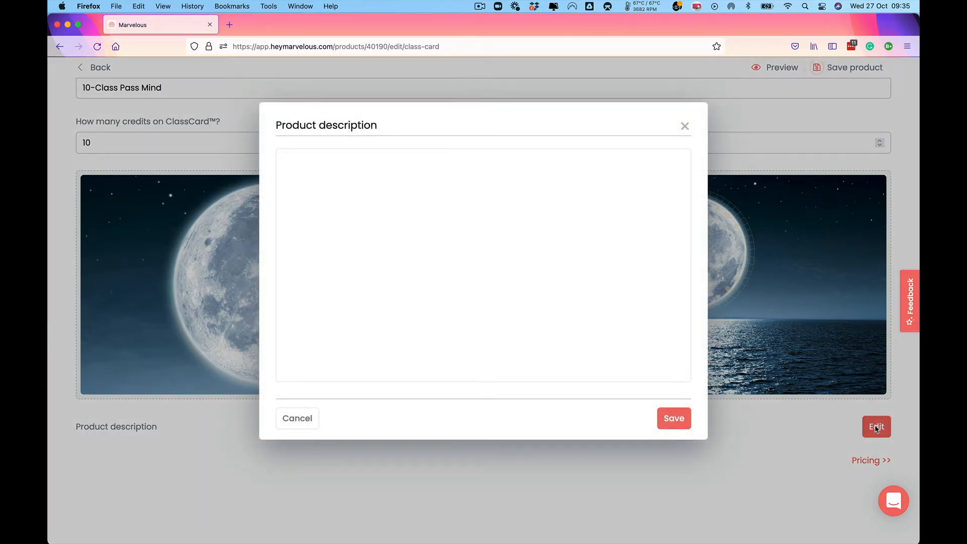
{"action": "left_click", "coordinate": [320, 176]}
{"action": "type", "text": "Purchase your 10-pass Classcard to book onto any of our live-stream Movement or Mind classes. This Classcard is valid for 30 days upon purchase. Each time you attend a class, you use one redemption."}
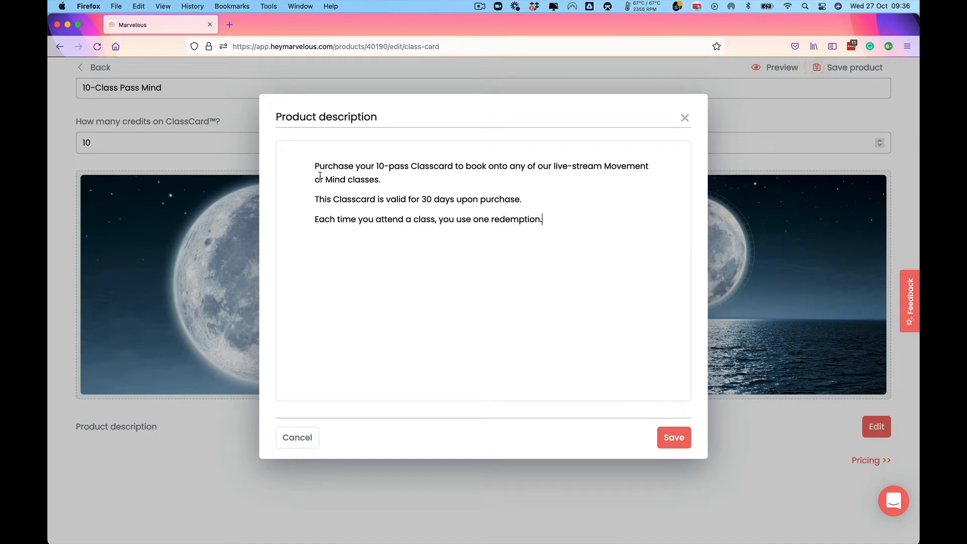
{"action": "left_click", "coordinate": [675, 438]}
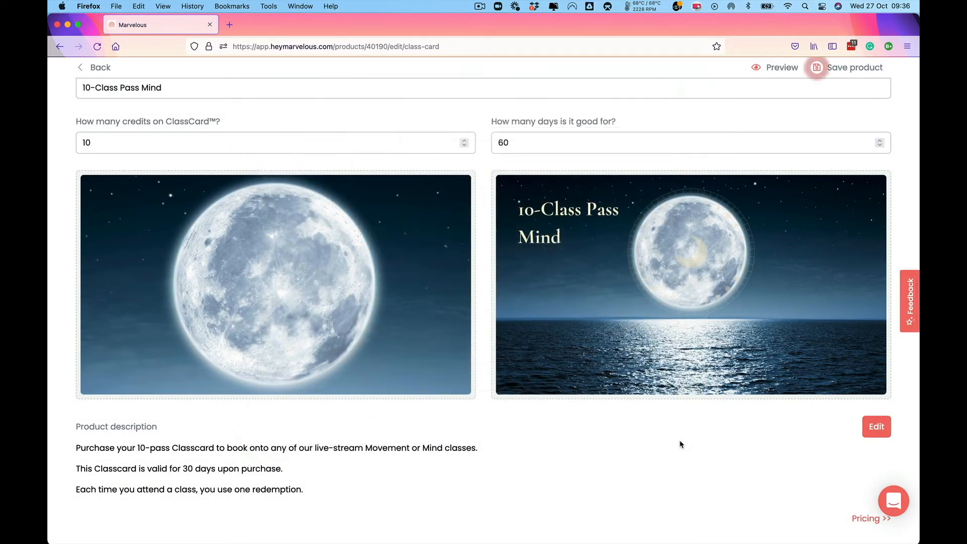
- Set the ClassCard's price to 99 USD
{"action": "scroll", "coordinate": [680, 445], "scroll_direction": "down", "scroll_amount": 3}
{"action": "scroll", "coordinate": [680, 445], "scroll_direction": "up", "scroll_amount": 7}
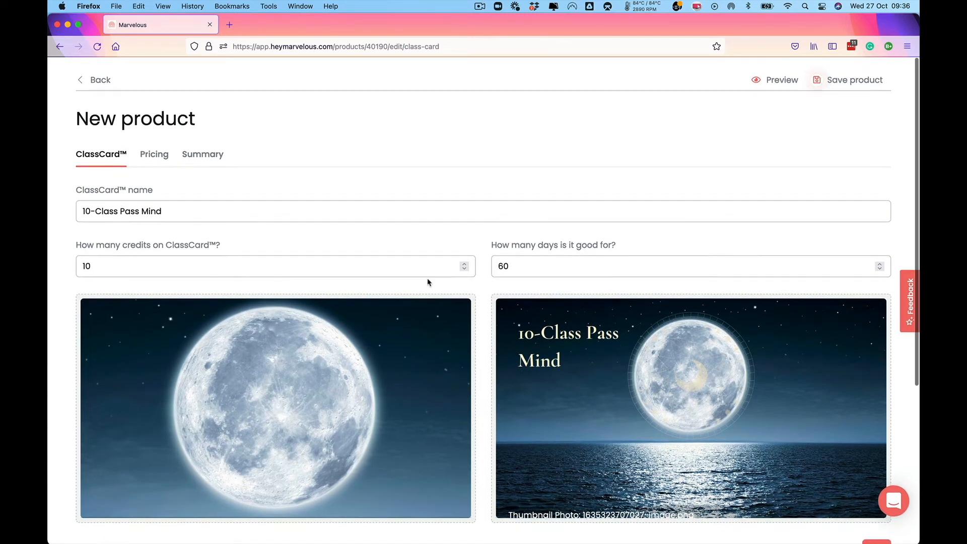
{"action": "left_click", "coordinate": [154, 154]}
{"action": "left_click", "coordinate": [125, 209]}
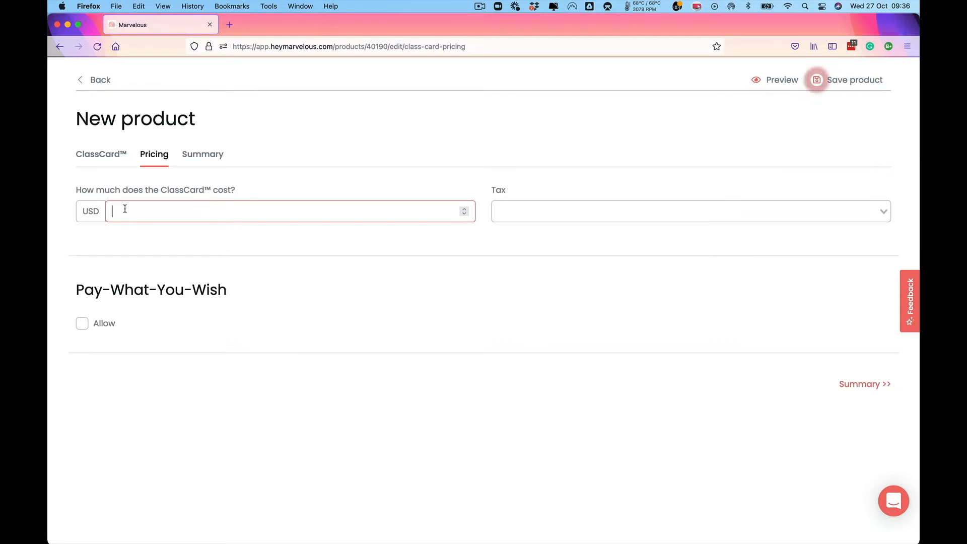
{"action": "type", "text": "99"}
- Set the product's status to Published and its shop visibility to Show in shop
{"action": "left_click", "coordinate": [201, 156]}
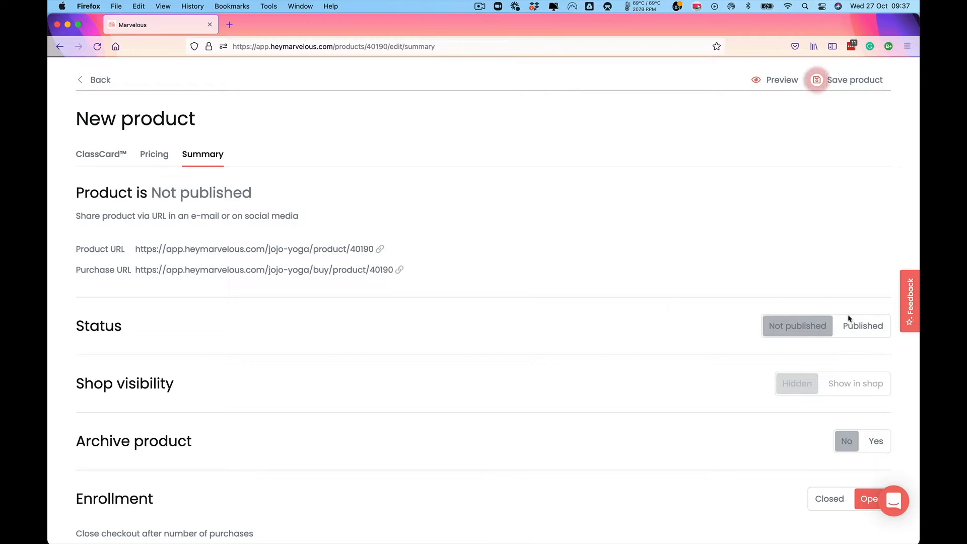
{"action": "left_click", "coordinate": [864, 331]}
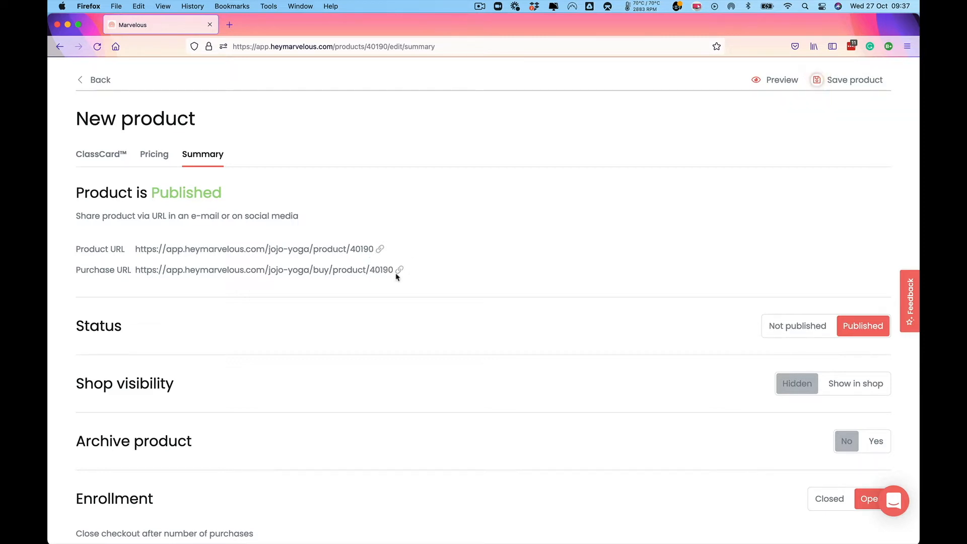
{"action": "left_click", "coordinate": [848, 385]}
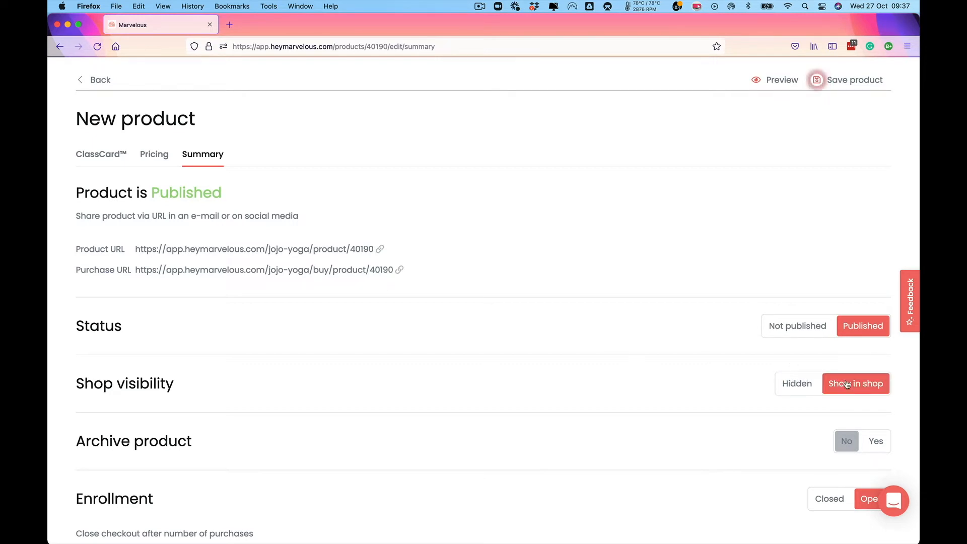
- Close checkout after 10 purchases and save the product
{"action": "scroll", "coordinate": [610, 307], "scroll_direction": "down", "scroll_amount": 5}
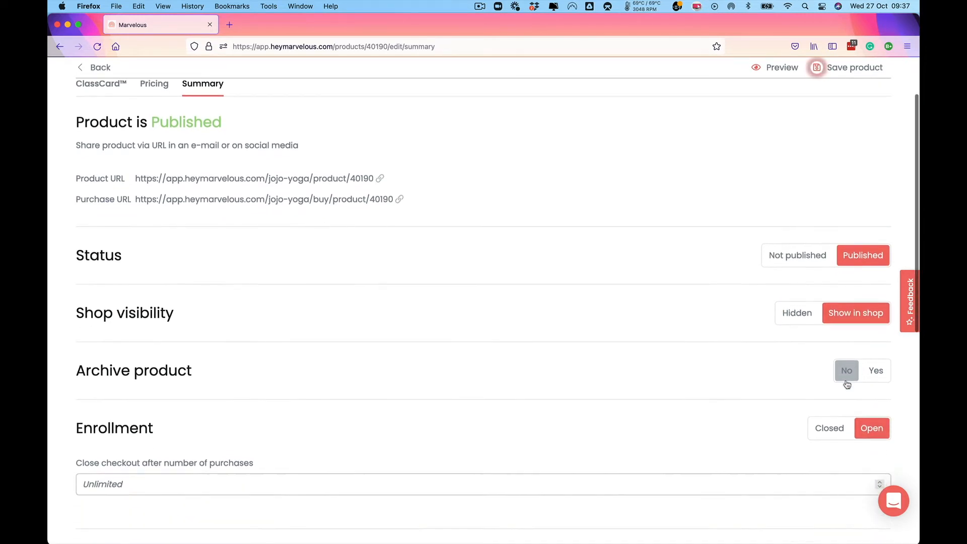
{"action": "left_click", "coordinate": [113, 373]}
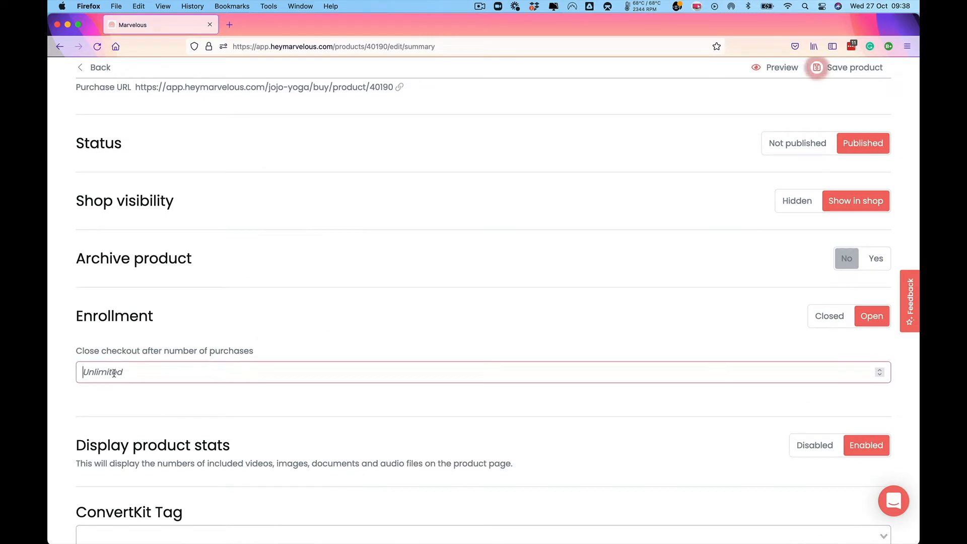
{"action": "type", "text": "10"}
{"action": "scroll", "coordinate": [800, 204], "scroll_direction": "down", "scroll_amount": 5}
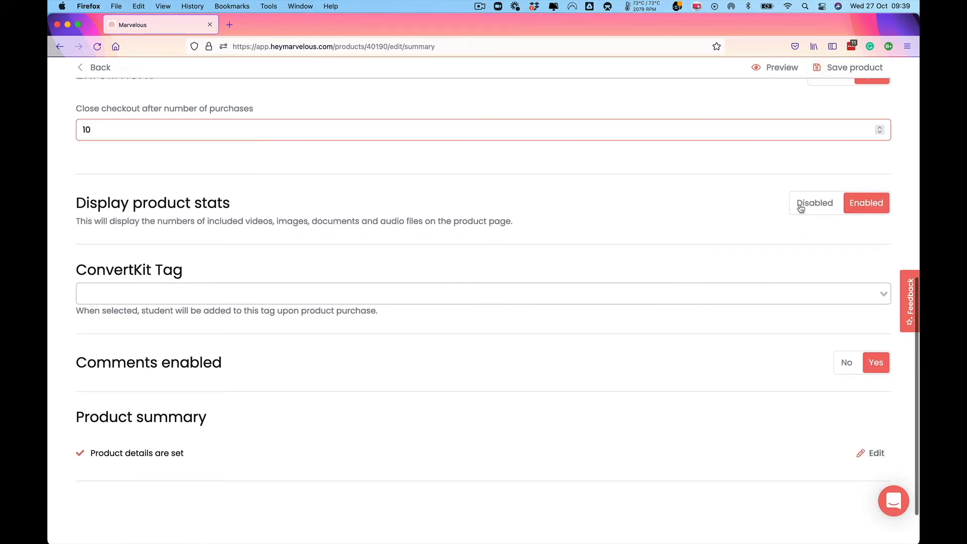
{"action": "scroll", "coordinate": [799, 209], "scroll_direction": "down", "scroll_amount": 1}
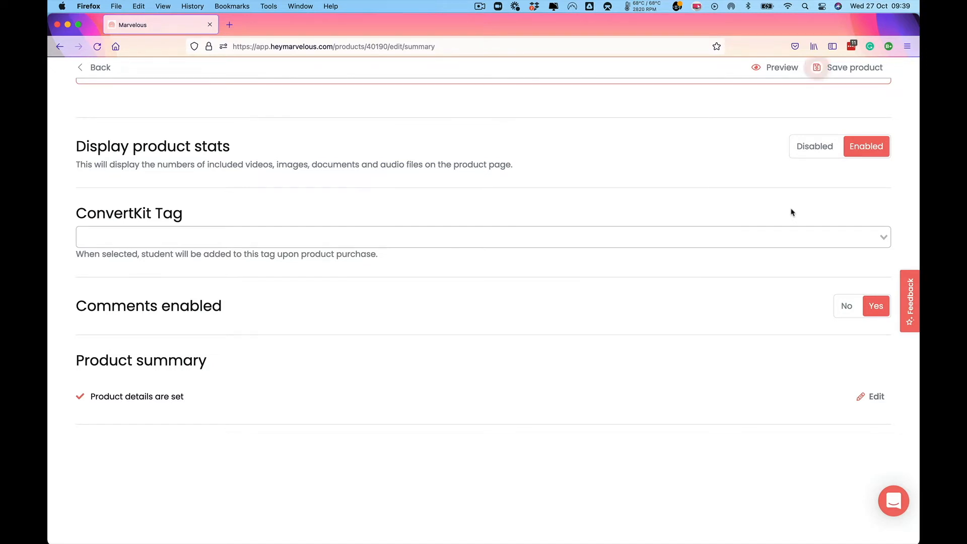
{"action": "scroll", "coordinate": [792, 212], "scroll_direction": "up", "scroll_amount": 5}
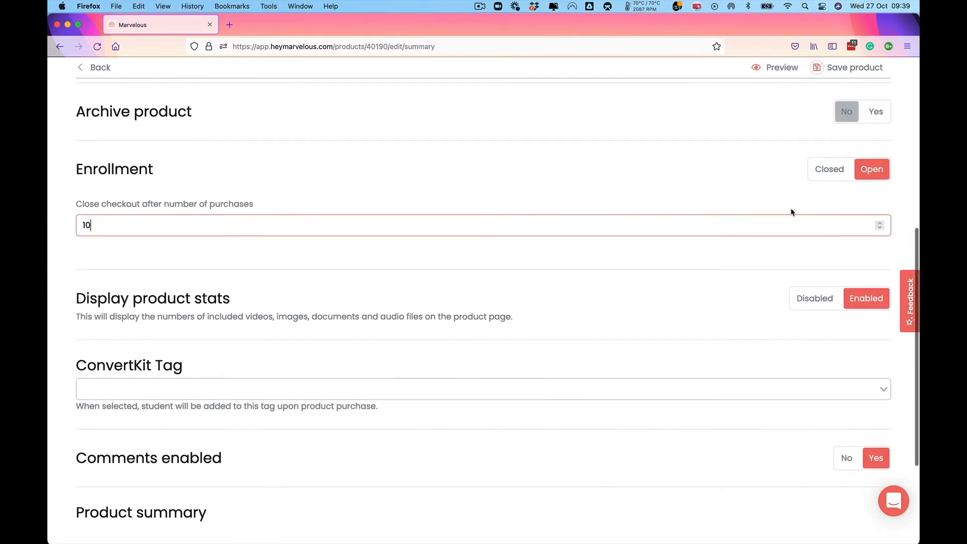
{"action": "scroll", "coordinate": [792, 212], "scroll_direction": "up", "scroll_amount": 4}
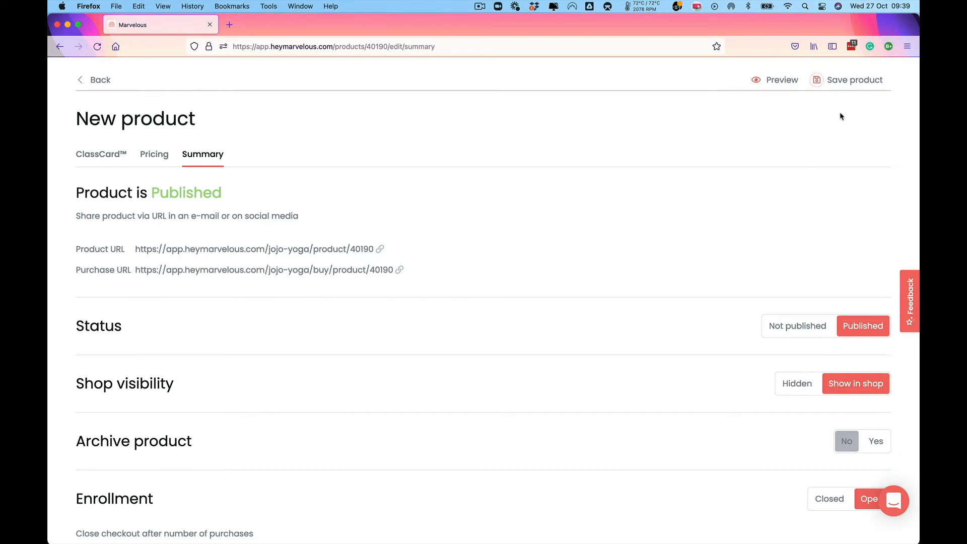
{"action": "left_click", "coordinate": [837, 81]}
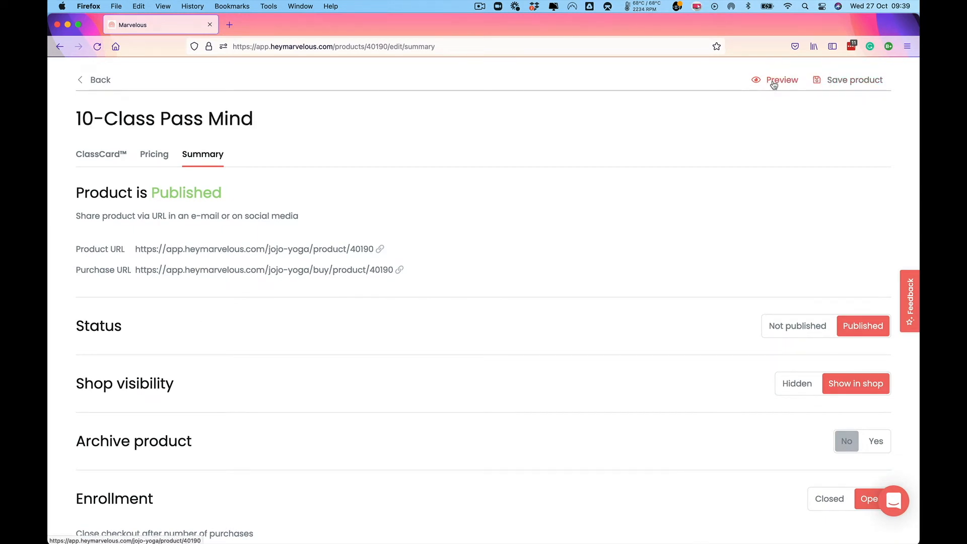
- Preview the ClassCard's product page and review its cover photo and description in student view
{"action": "left_click", "coordinate": [775, 83]}
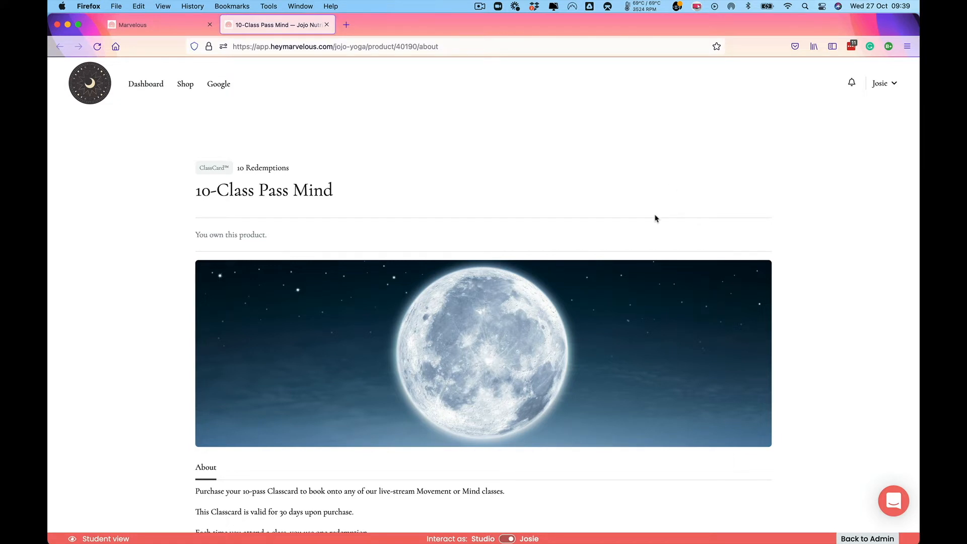
{"action": "scroll", "coordinate": [655, 218], "scroll_direction": "down", "scroll_amount": 3}
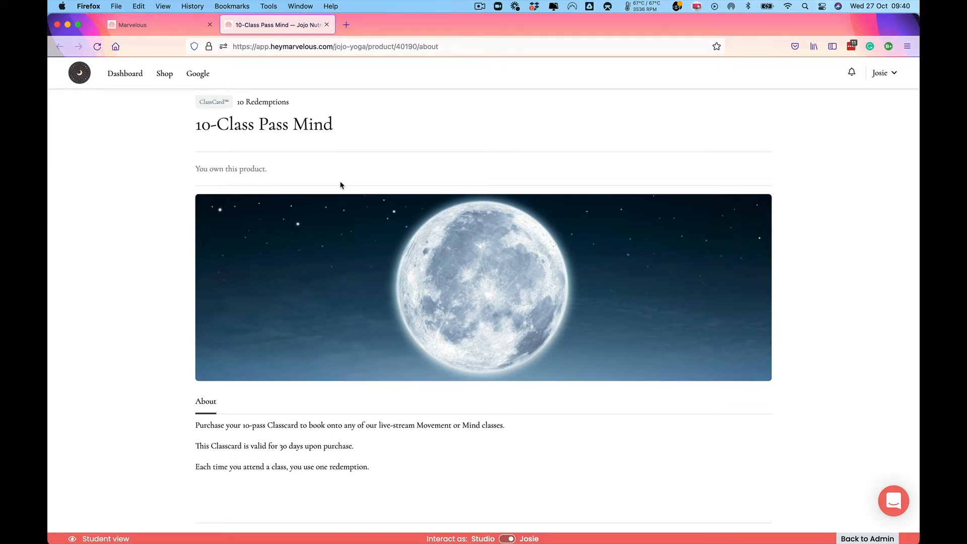
{"action": "scroll", "coordinate": [341, 185], "scroll_direction": "up", "scroll_amount": 2}
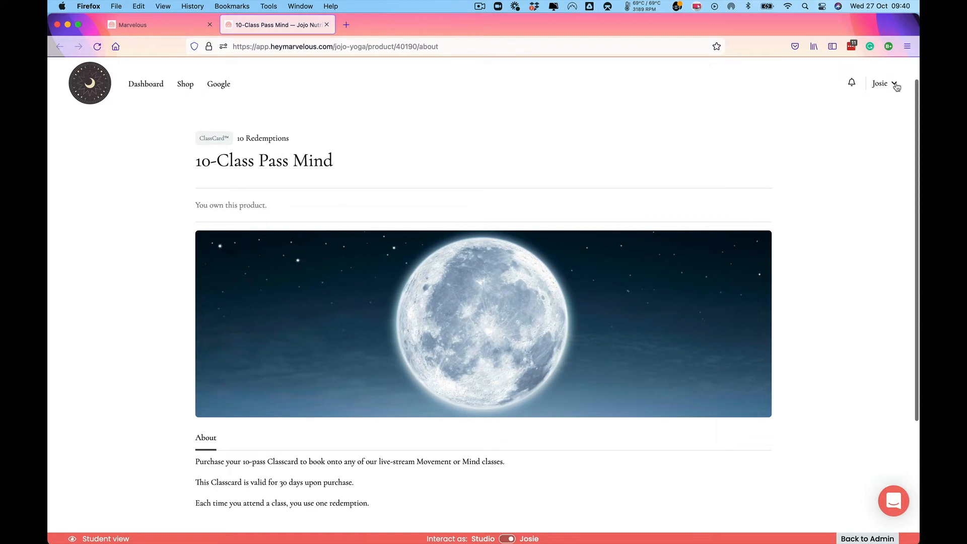
- Log out of the student view and open the ClassCard's checkout page to examine the purchase options and coupon code field
{"action": "left_click", "coordinate": [897, 86]}
{"action": "left_click", "coordinate": [817, 203]}
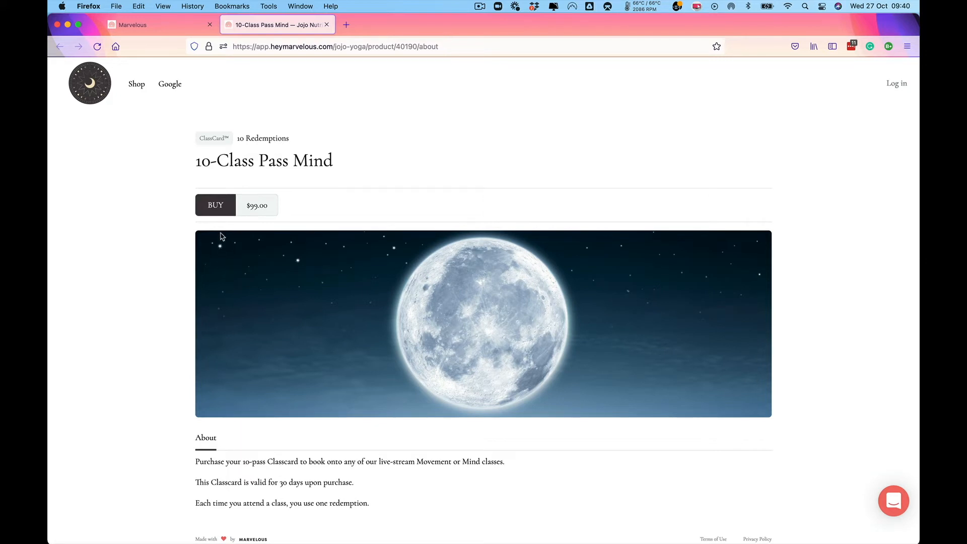
{"action": "left_click", "coordinate": [222, 205]}
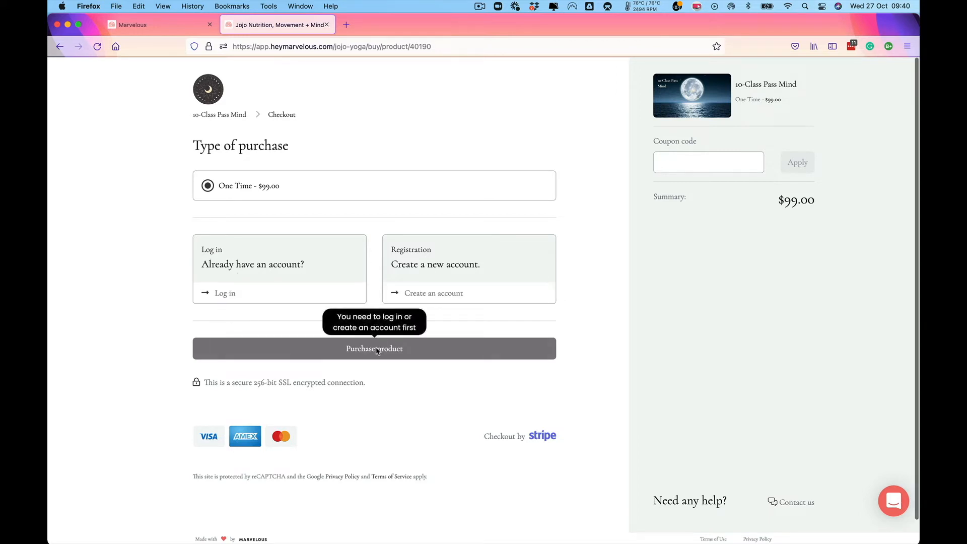
{"action": "left_click", "coordinate": [677, 158]}
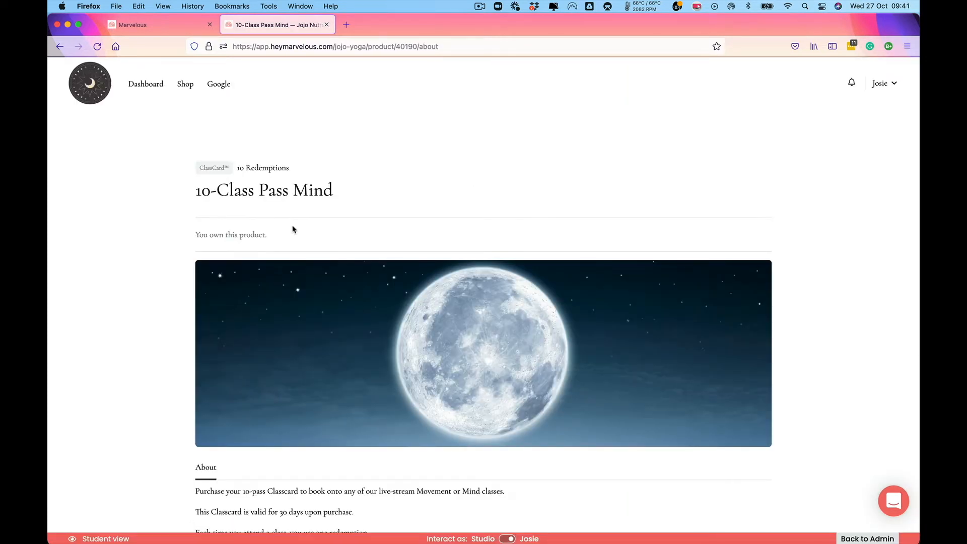
- Return to the product editor and review the ClassCard's pricing and main details
{"action": "left_click", "coordinate": [157, 26]}
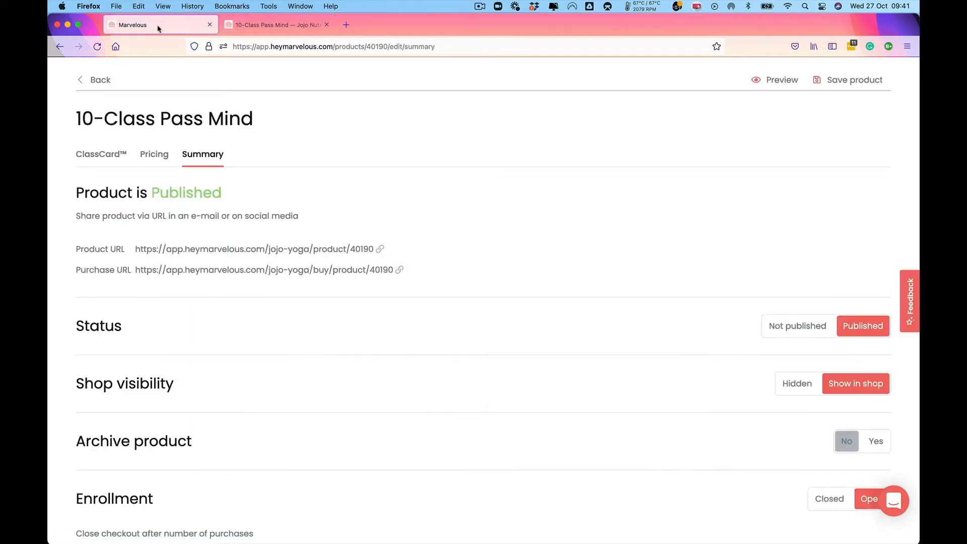
{"action": "left_click", "coordinate": [161, 160]}
{"action": "left_click", "coordinate": [109, 158]}
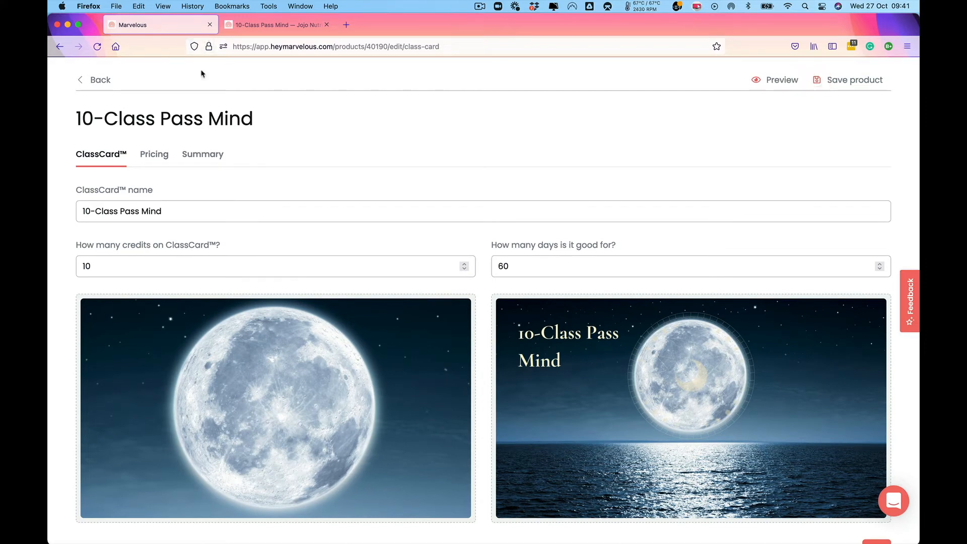
- Close the product editor and go from the product page to the Teacher Dashboard
{"action": "left_click", "coordinate": [210, 24]}
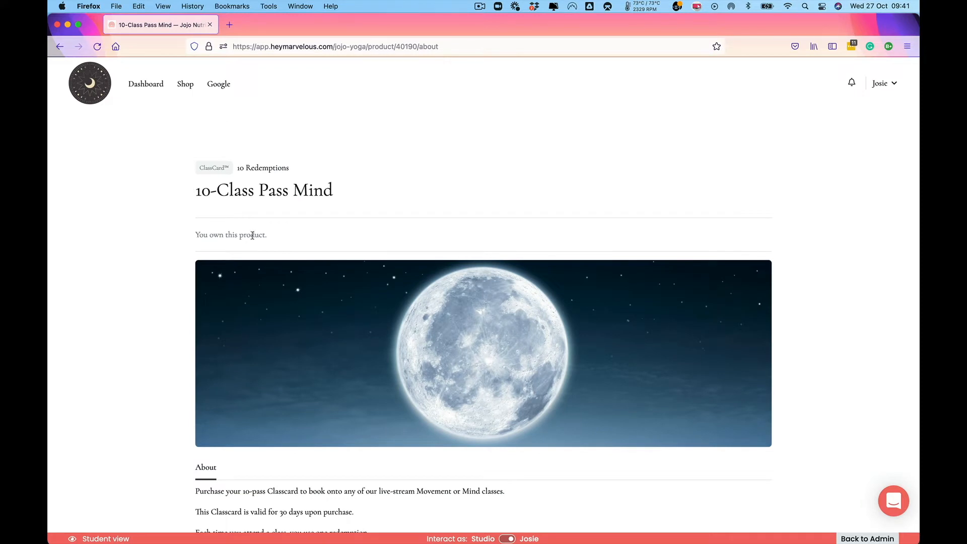
{"action": "left_click", "coordinate": [895, 85]}
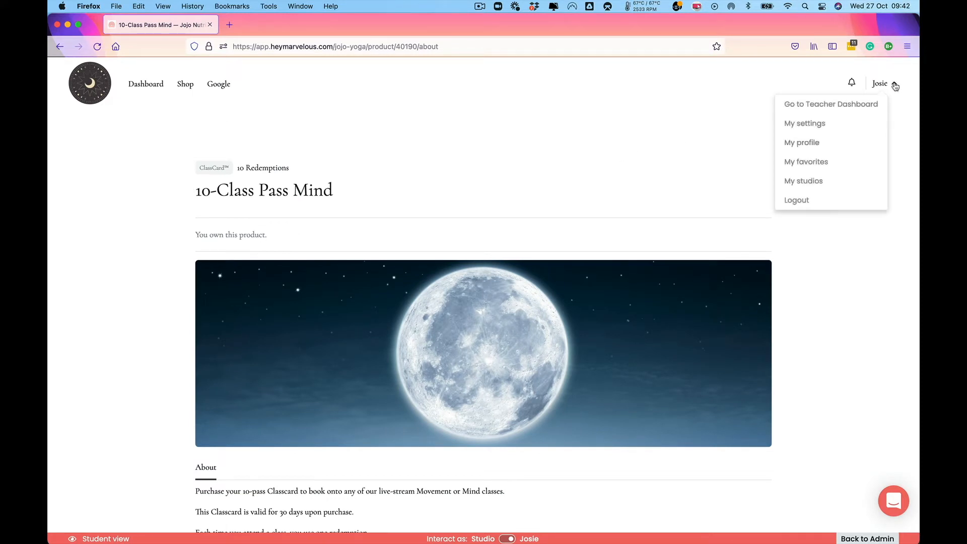
{"action": "left_click", "coordinate": [854, 105]}
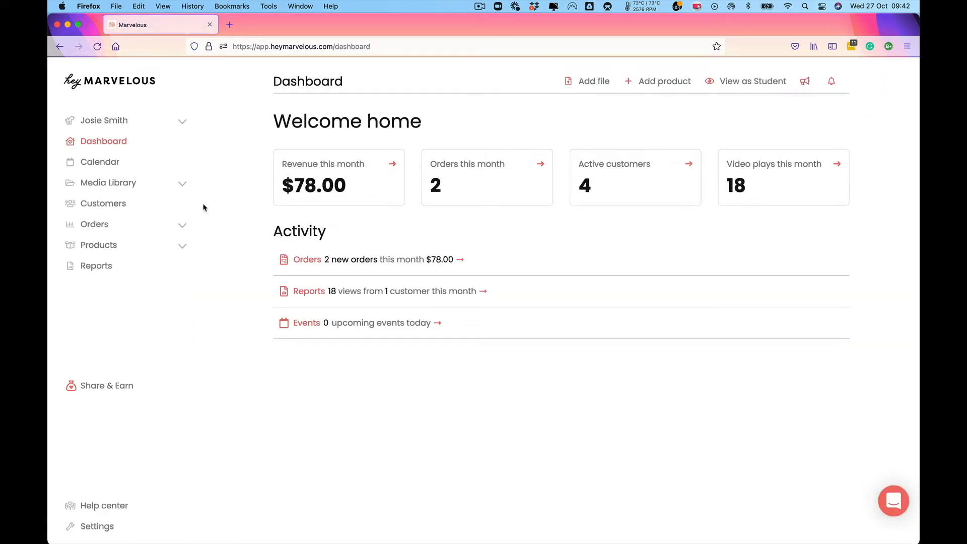
- Open the 10-Class Pass Mind product from the product list and bring up its editor
{"action": "left_click", "coordinate": [96, 245]}
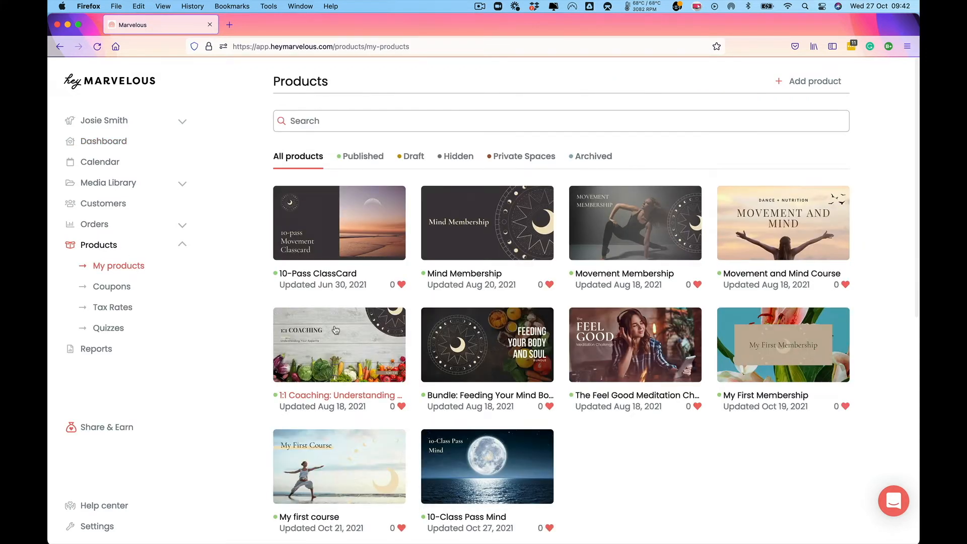
{"action": "left_click", "coordinate": [501, 474]}
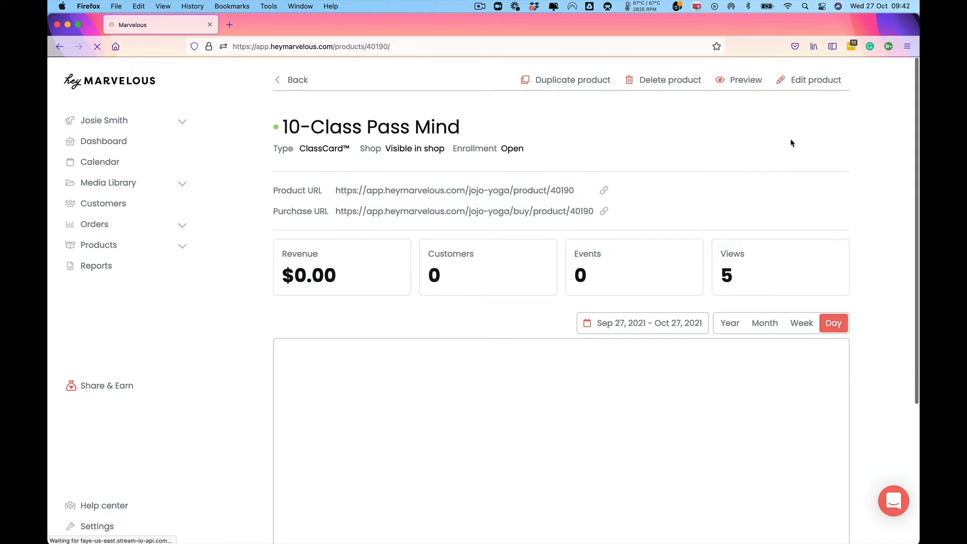
{"action": "left_click", "coordinate": [819, 83]}
{"action": "left_click", "coordinate": [819, 83]}
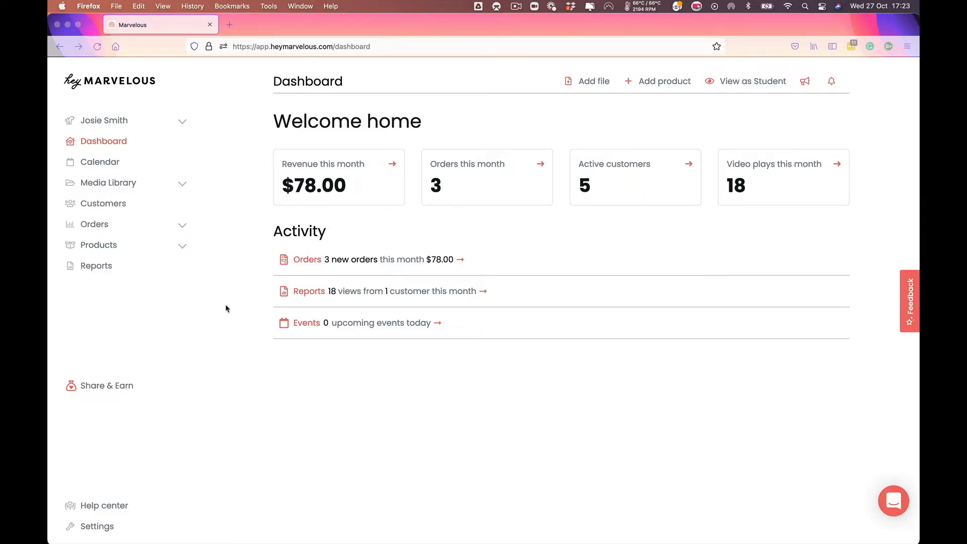
- Add a new calendar event named "Mind Meditation Class" and set its type to Collaborative Group Event
{"action": "left_click", "coordinate": [100, 164]}
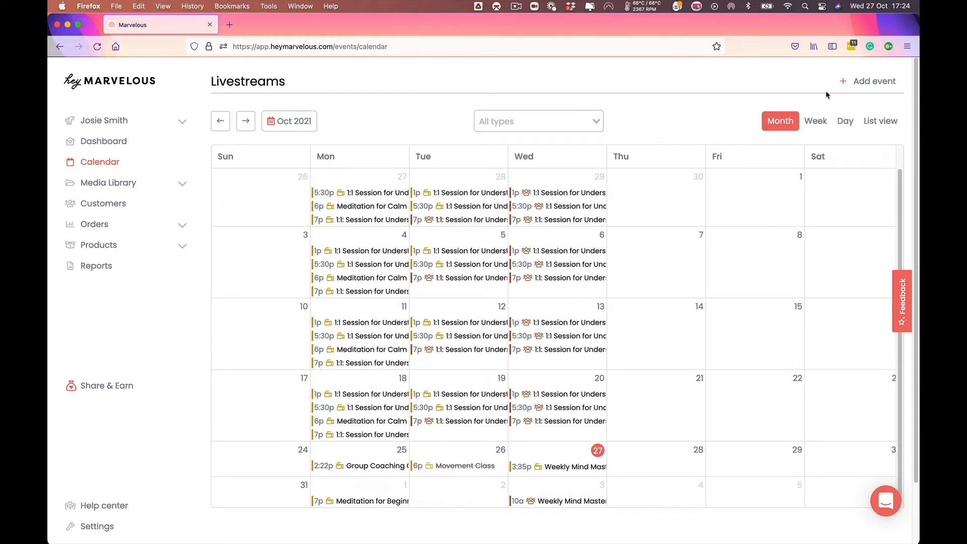
{"action": "left_click", "coordinate": [868, 84]}
{"action": "left_click", "coordinate": [540, 170]}
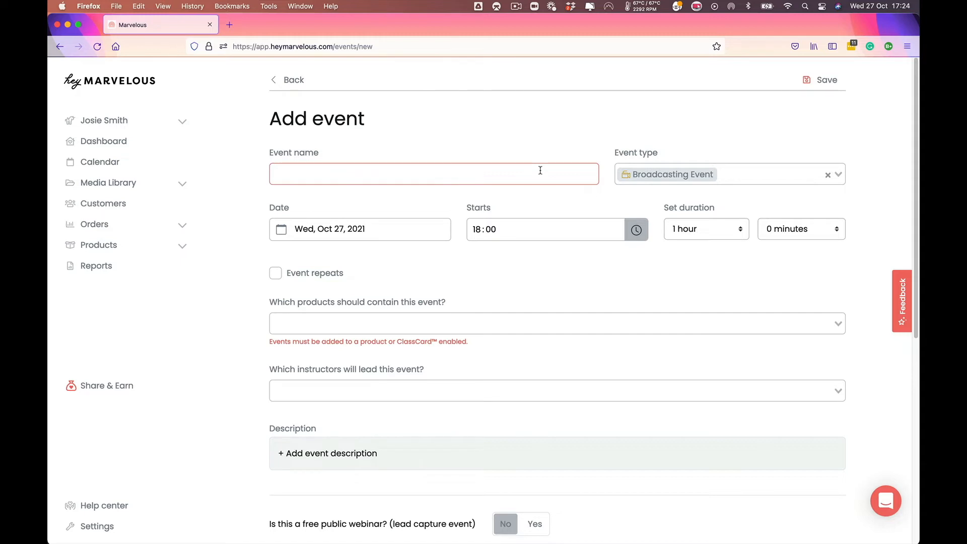
{"action": "type", "text": "Mind Meditation Class"}
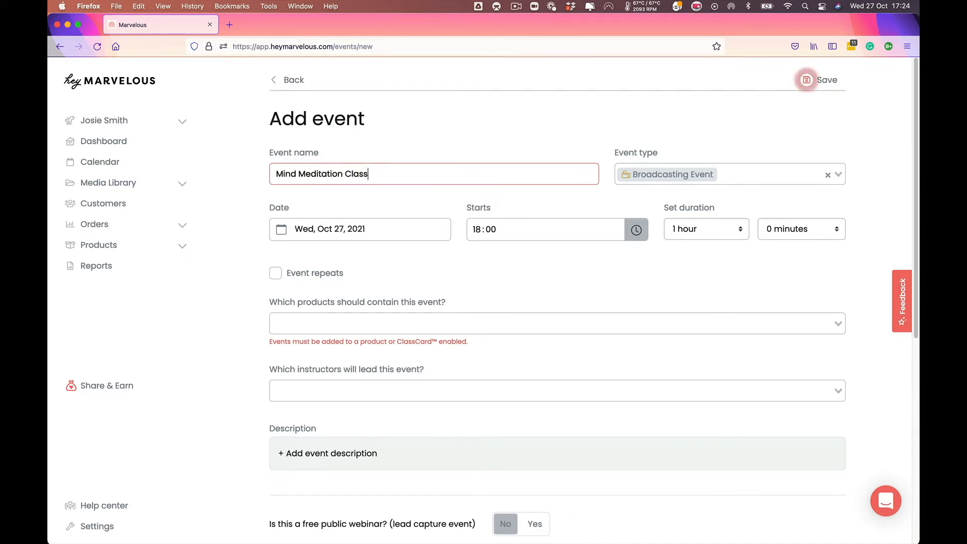
{"action": "left_click", "coordinate": [840, 173]}
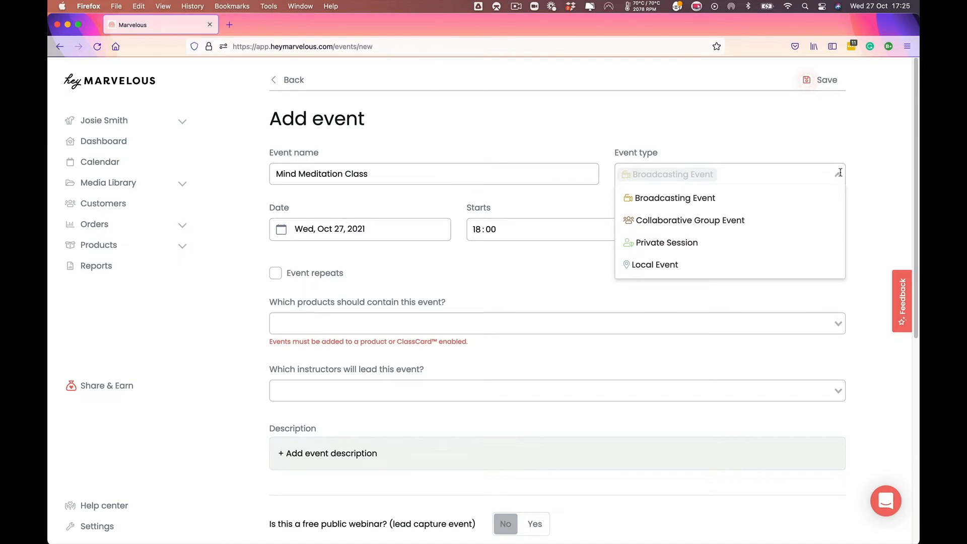
{"action": "left_click", "coordinate": [713, 219]}
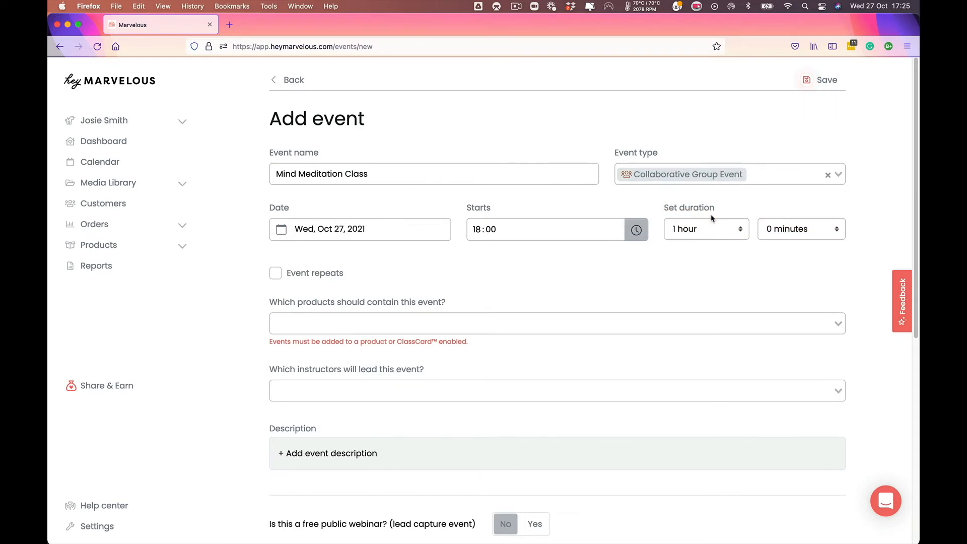
- Set the event's date to Wed, Oct 27, 2021 and its duration to 0 hours 25 minutes
{"action": "left_click", "coordinate": [340, 231]}
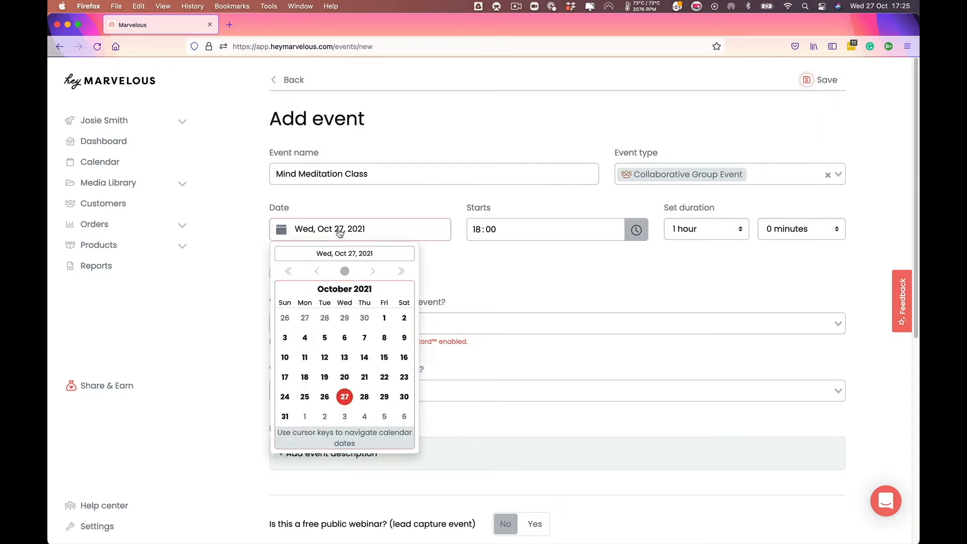
{"action": "left_click", "coordinate": [345, 399]}
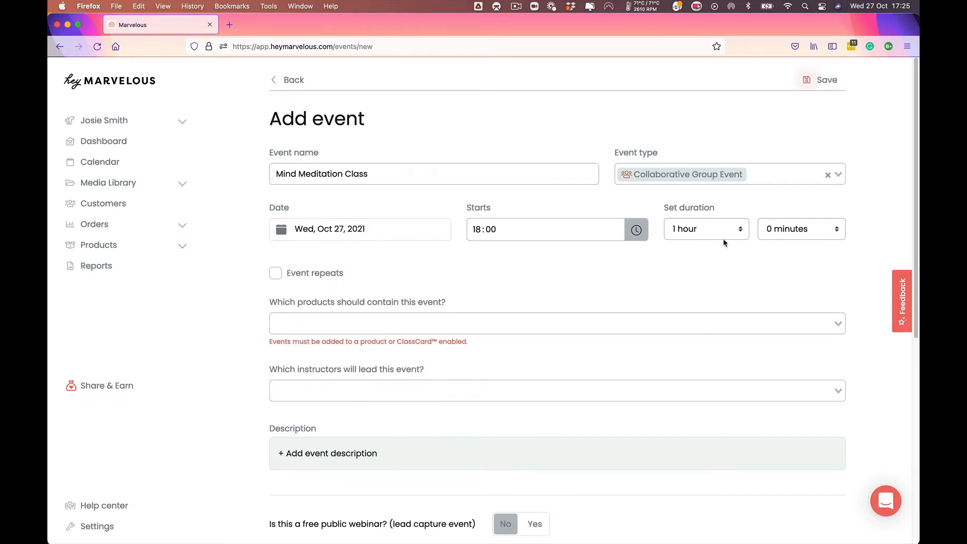
{"action": "left_click", "coordinate": [769, 230]}
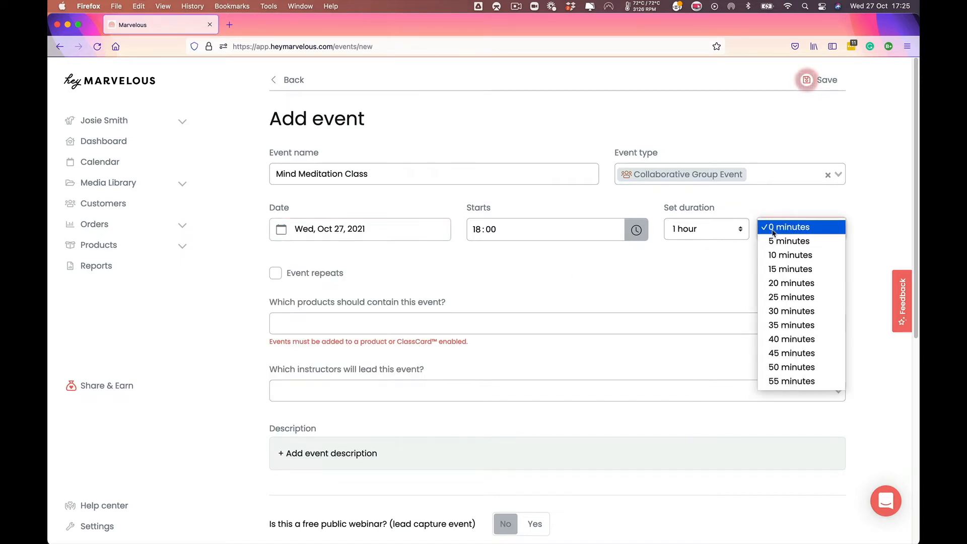
{"action": "left_click", "coordinate": [774, 295]}
{"action": "left_click", "coordinate": [706, 232]}
{"action": "left_click", "coordinate": [681, 212]}
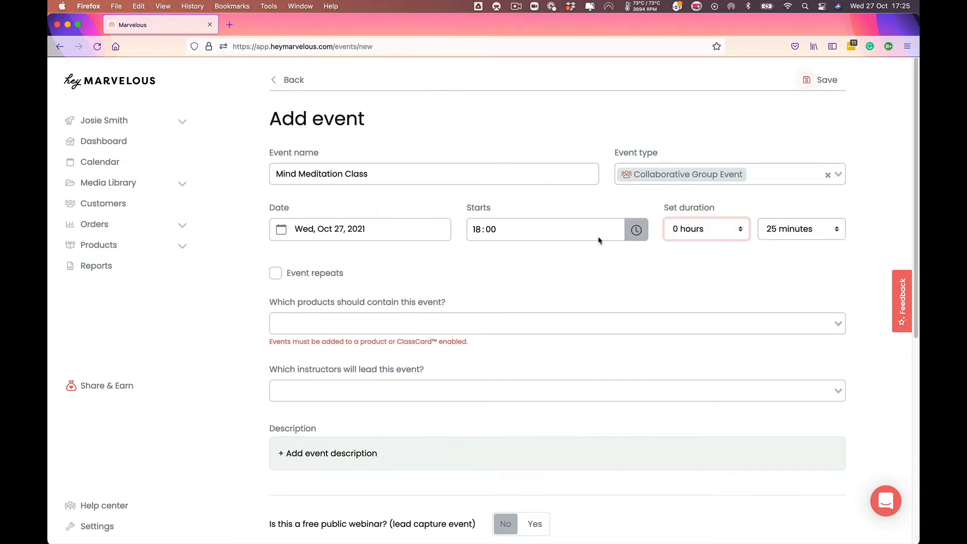
- Make the event repeat every Wednesday until Tuesday, November 30, 2021
{"action": "left_click", "coordinate": [299, 278]}
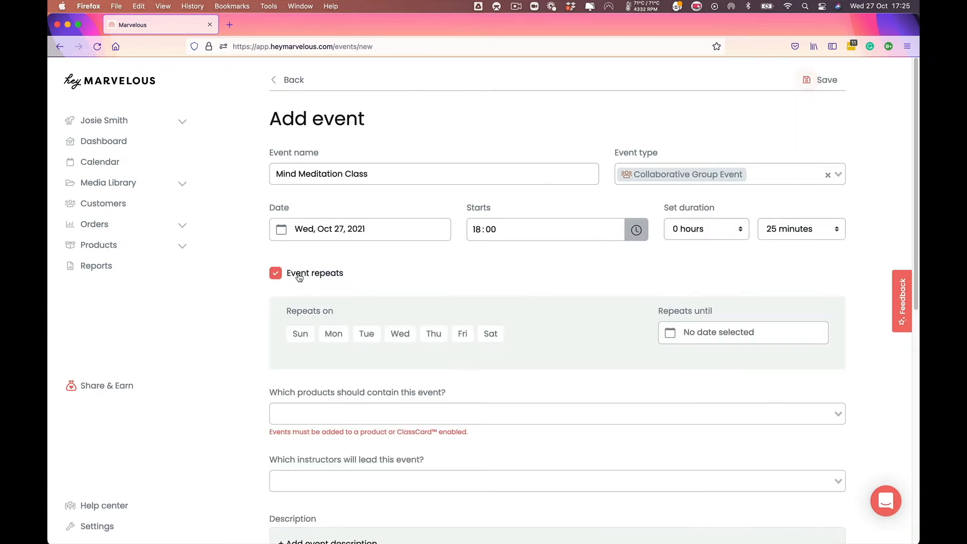
{"action": "left_click", "coordinate": [398, 333]}
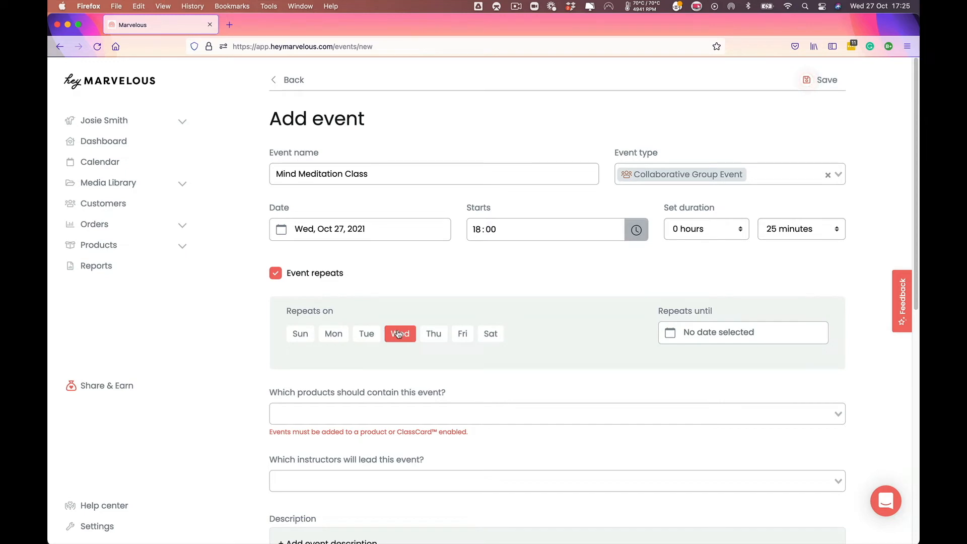
{"action": "left_click", "coordinate": [724, 345]}
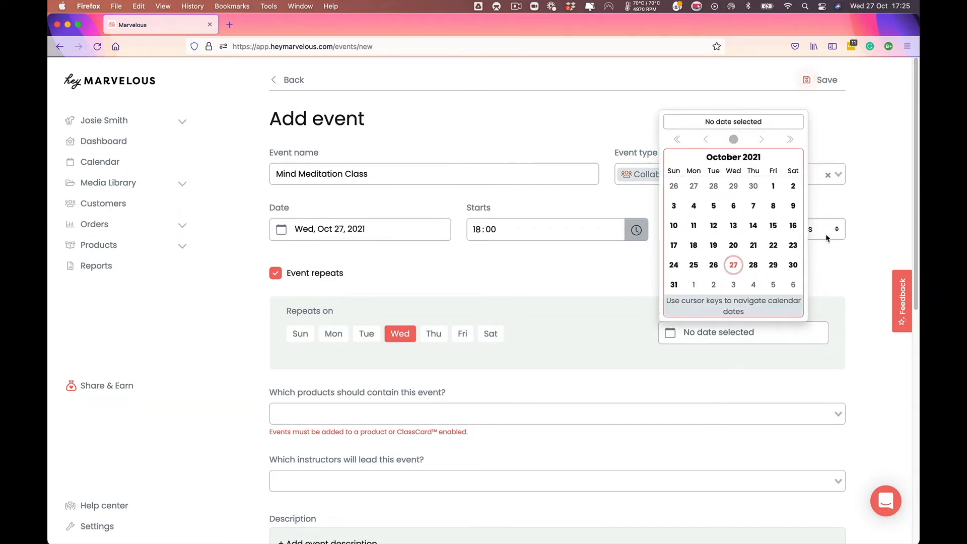
{"action": "left_click", "coordinate": [762, 141]}
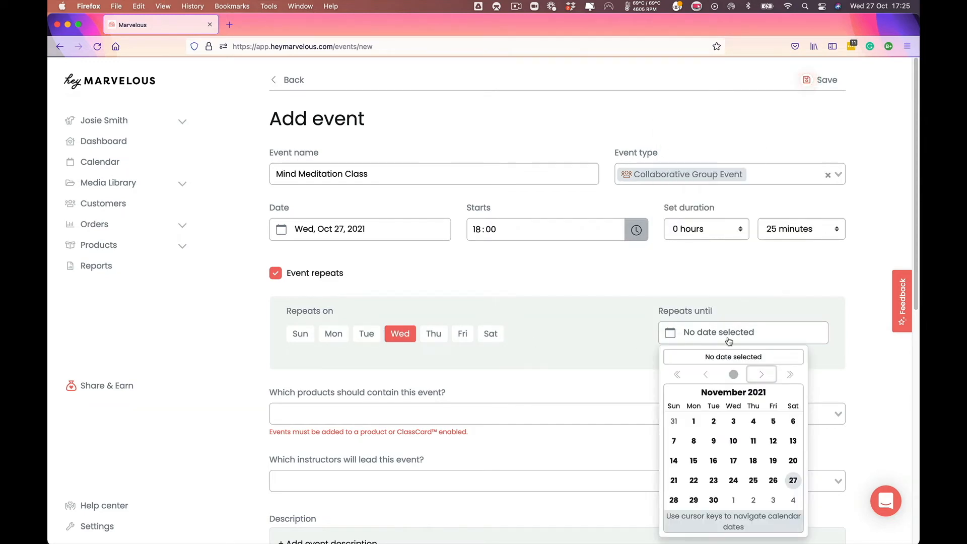
{"action": "left_click", "coordinate": [714, 500]}
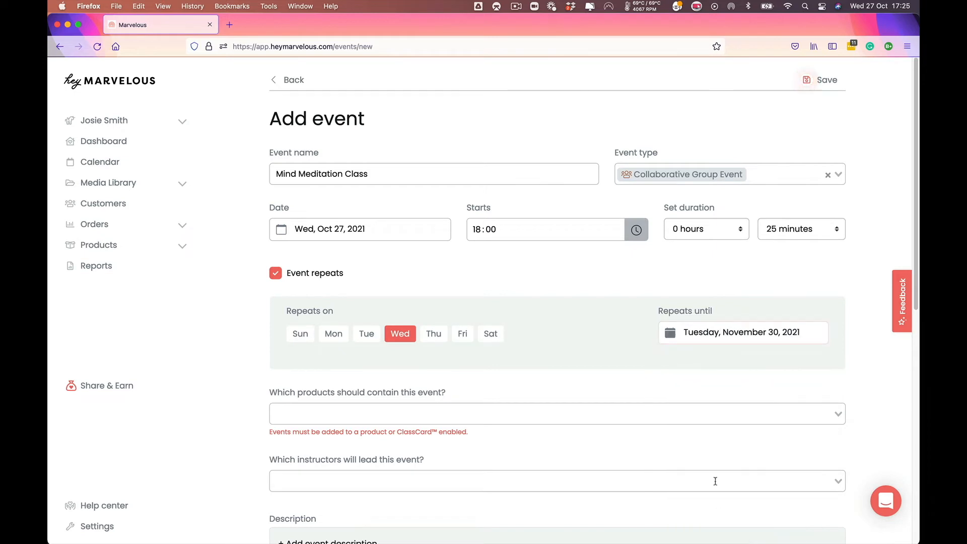
- Include the event in the Mind Membership product and assign the second listed instructor to lead it
{"action": "scroll", "coordinate": [538, 380], "scroll_direction": "down", "scroll_amount": 5}
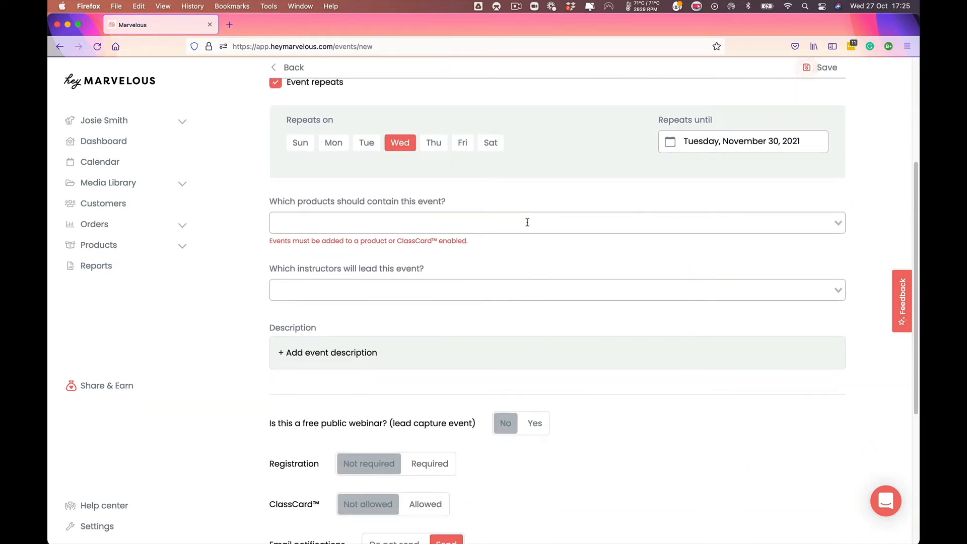
{"action": "left_click", "coordinate": [528, 222]}
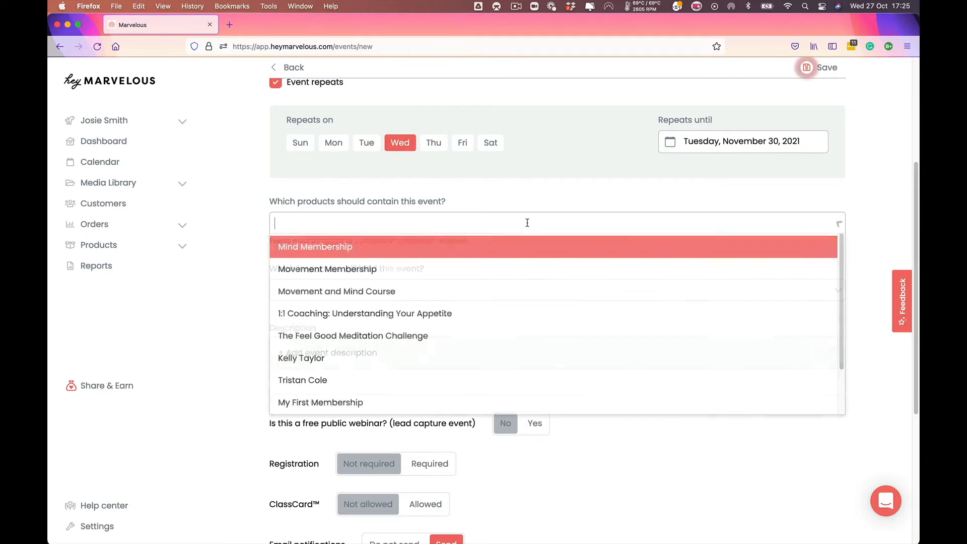
{"action": "left_click", "coordinate": [513, 248]}
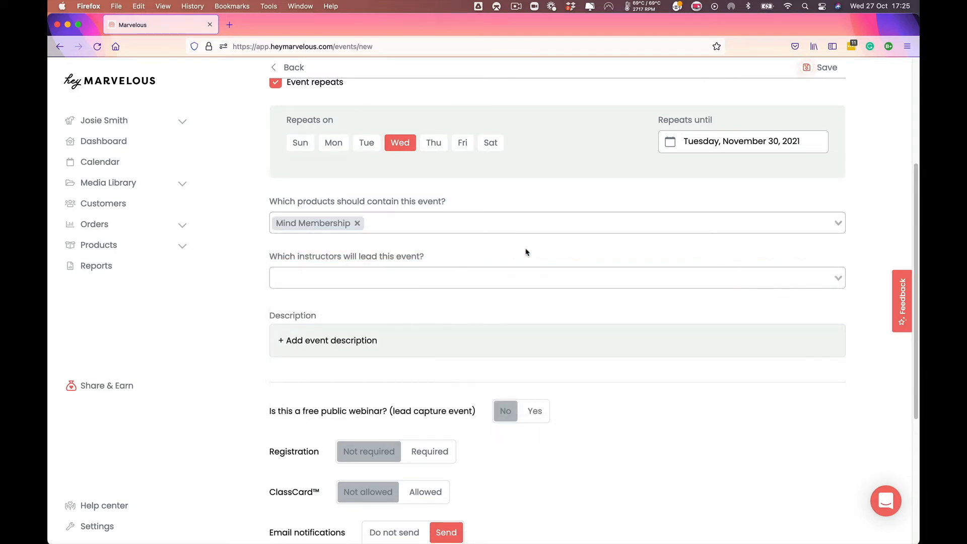
{"action": "left_click", "coordinate": [464, 278]}
{"action": "left_click", "coordinate": [370, 334]}
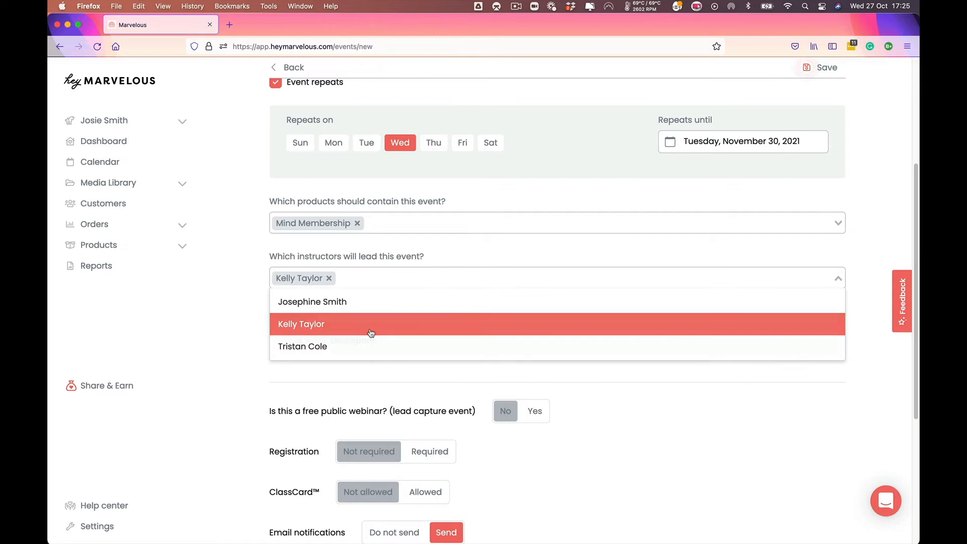
- Paste and save the event description of the 21-minute heart-focused meditation session for Mind Membership members and 10-class pass Mind ClassCard buyers
{"action": "left_click", "coordinate": [356, 342]}
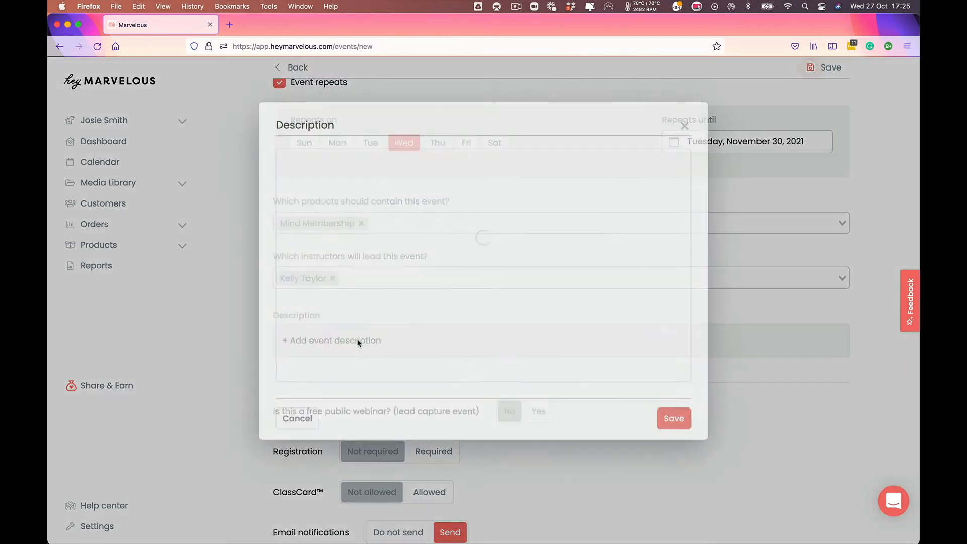
{"action": "right_click", "coordinate": [326, 182]}
{"action": "left_click", "coordinate": [341, 235]}
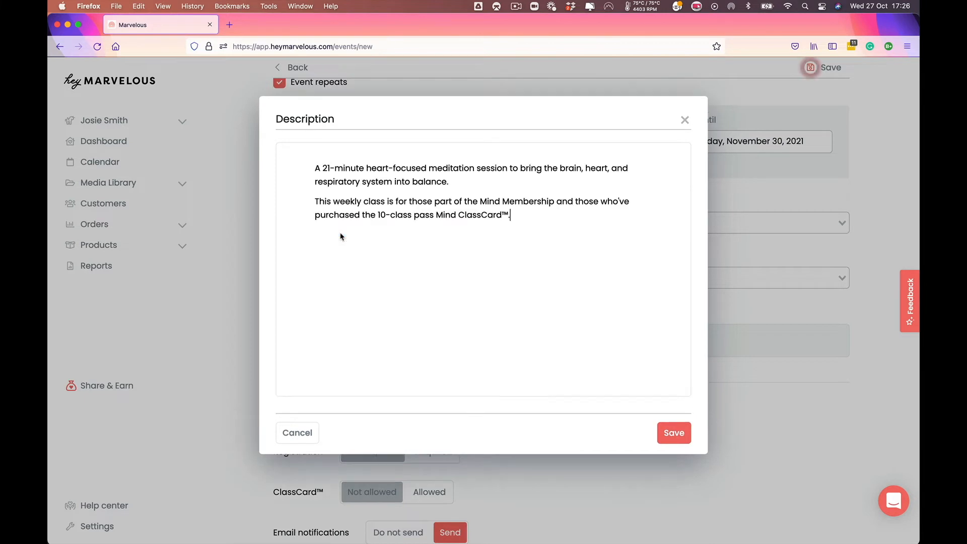
{"action": "left_click", "coordinate": [674, 433]}
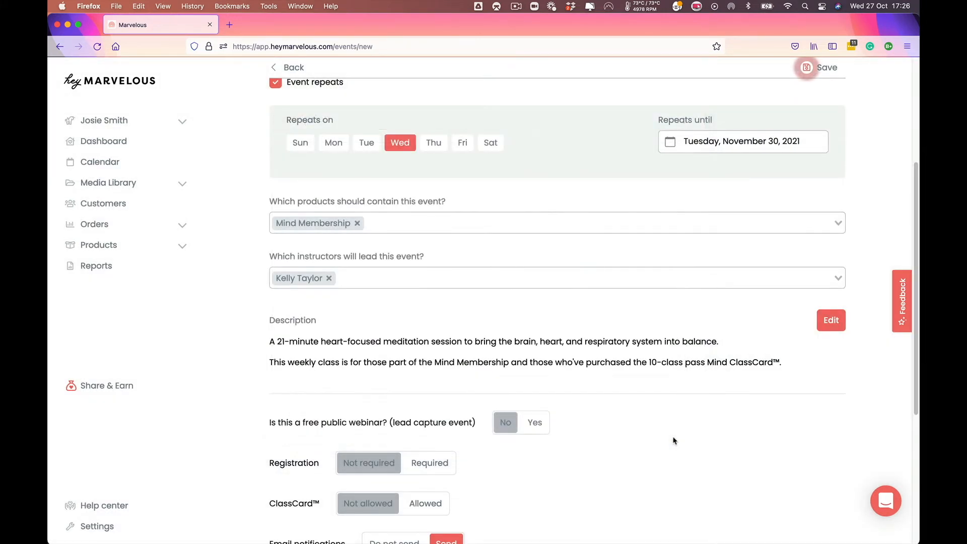
- Make registration required for the event and limit the number of registrants to 10 students
{"action": "scroll", "coordinate": [621, 417], "scroll_direction": "down", "scroll_amount": 1}
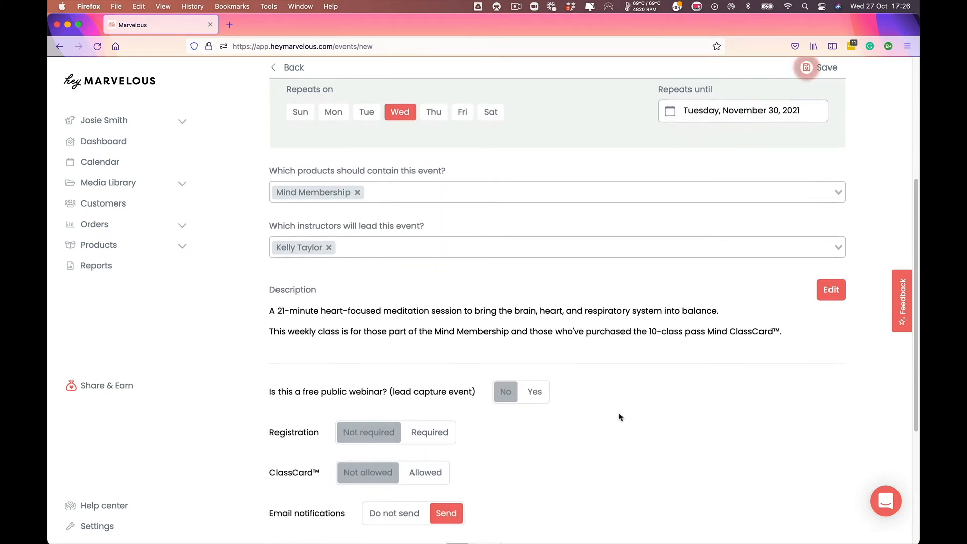
{"action": "scroll", "coordinate": [621, 417], "scroll_direction": "down", "scroll_amount": 6}
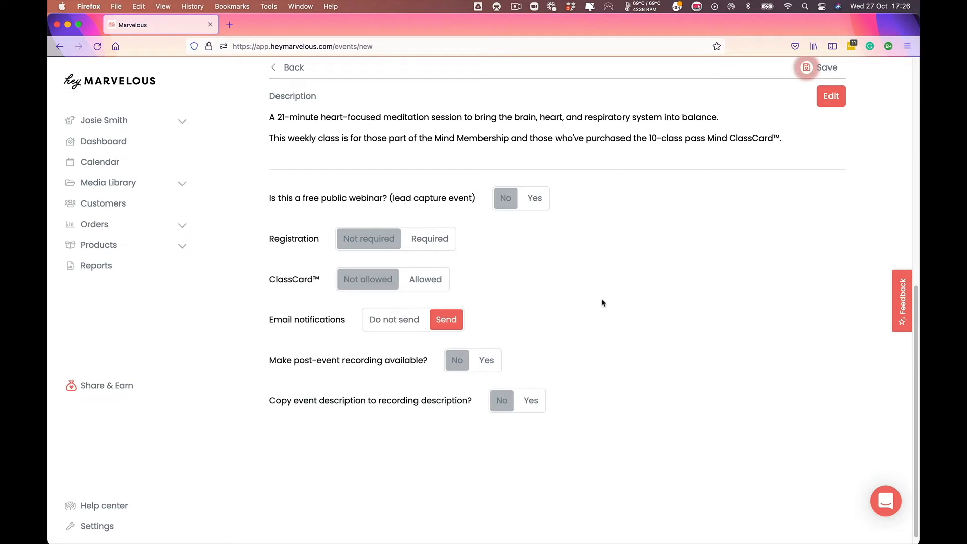
{"action": "left_click", "coordinate": [428, 241]}
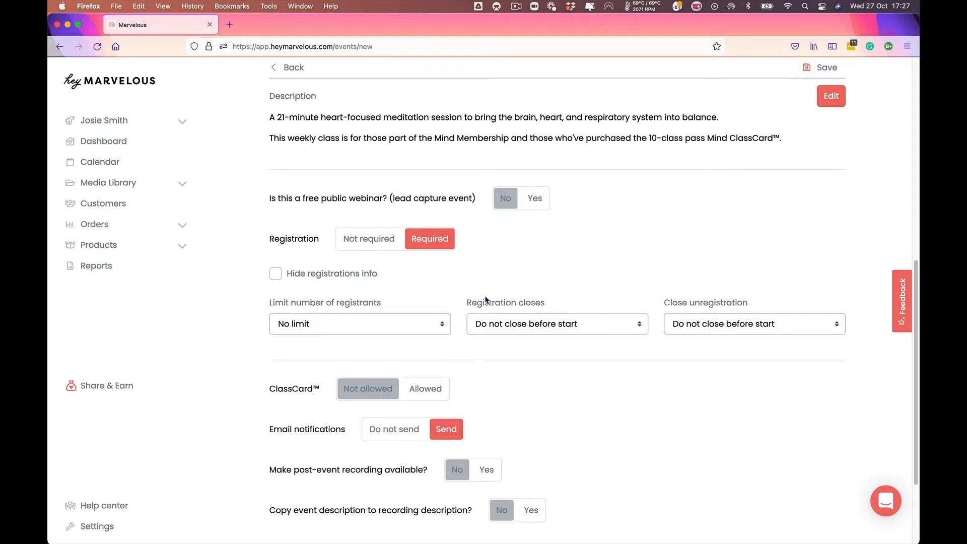
{"action": "left_click", "coordinate": [366, 239]}
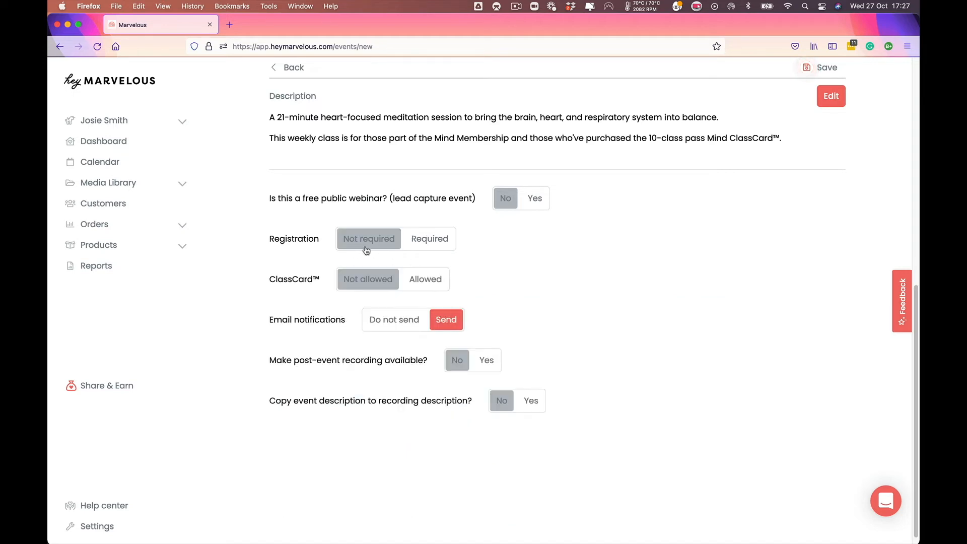
{"action": "left_click", "coordinate": [428, 250]}
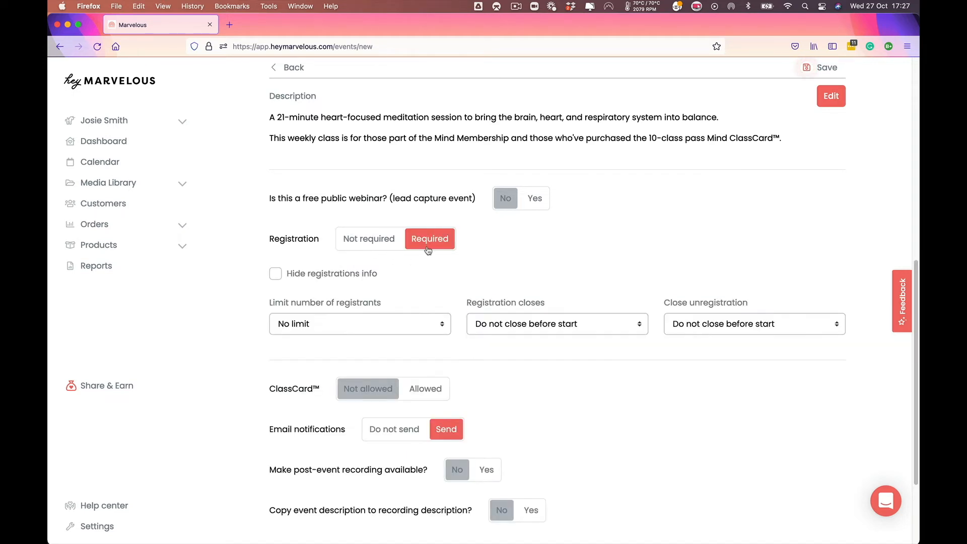
{"action": "left_click", "coordinate": [330, 324]}
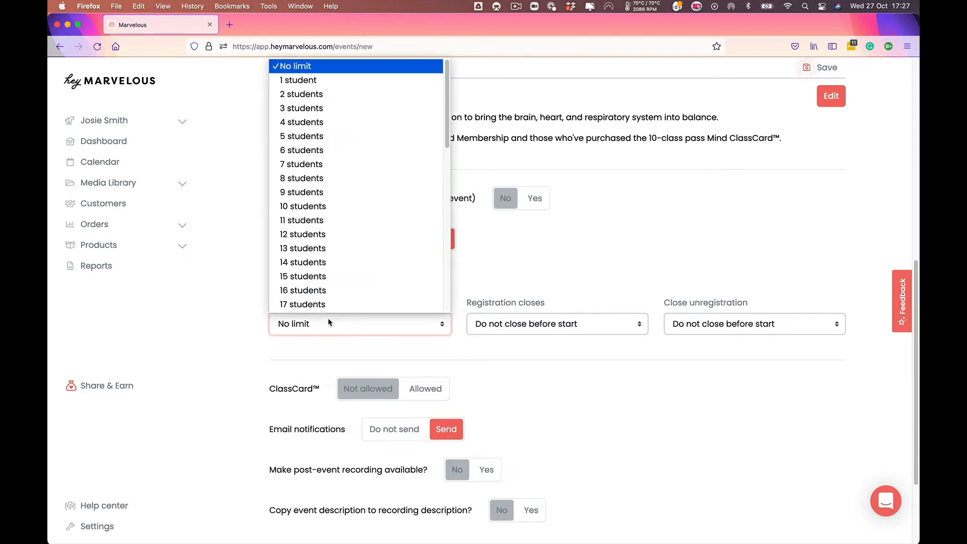
{"action": "left_click", "coordinate": [306, 204]}
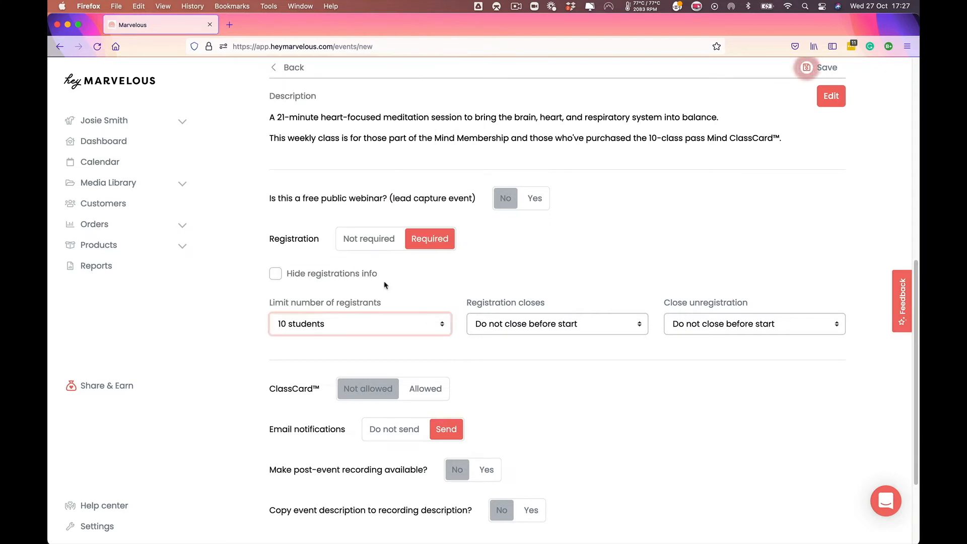
- Set both registration and unregistration for the event to close 15 minutes before start
{"action": "left_click", "coordinate": [573, 330]}
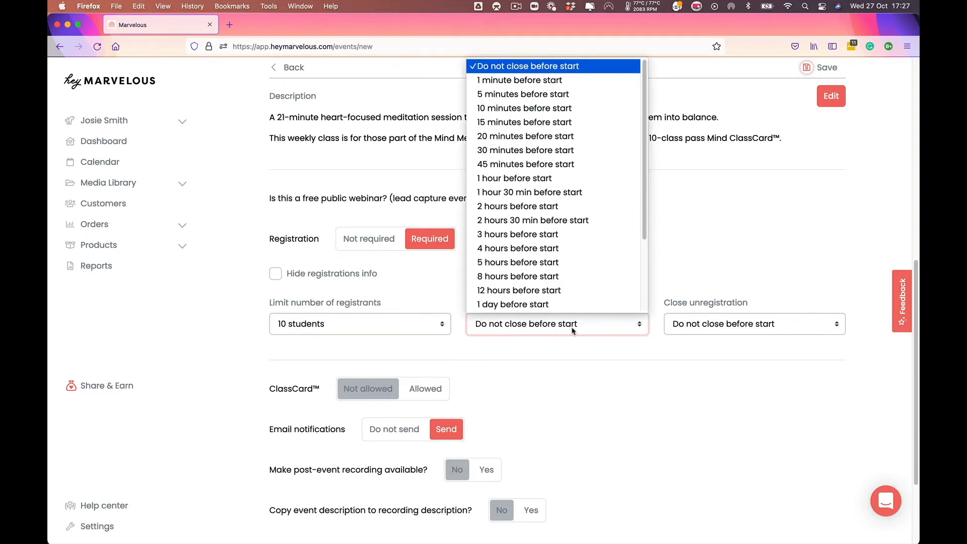
{"action": "left_click", "coordinate": [526, 122]}
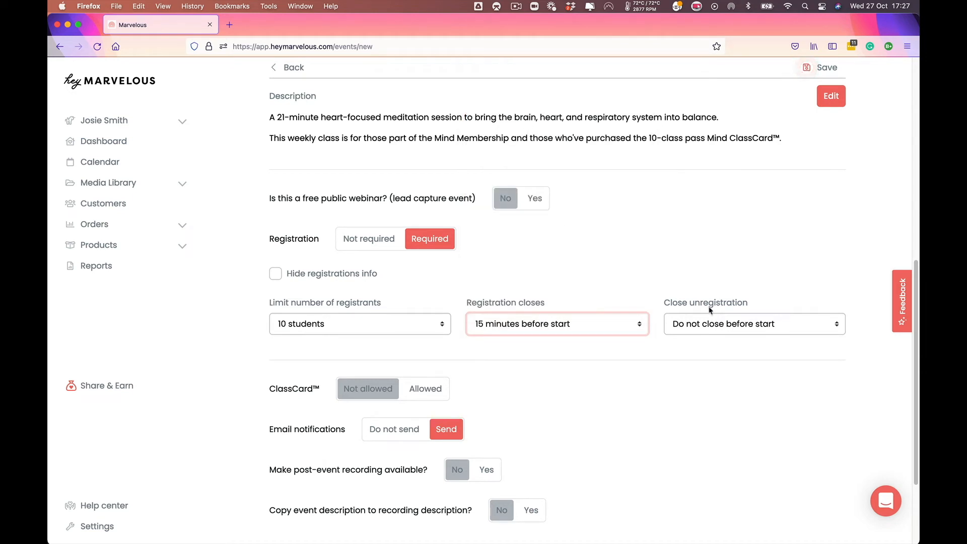
{"action": "left_click", "coordinate": [719, 324]}
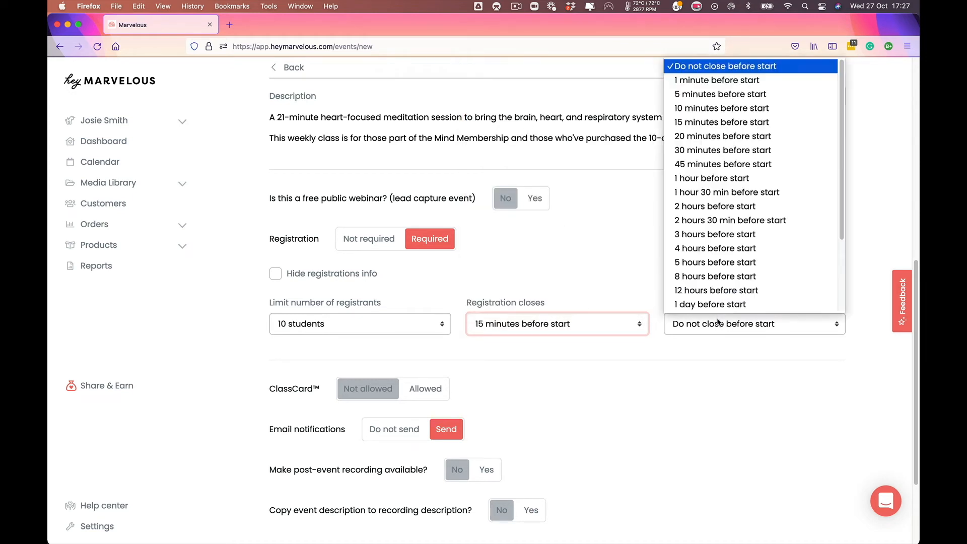
{"action": "left_click", "coordinate": [705, 122]}
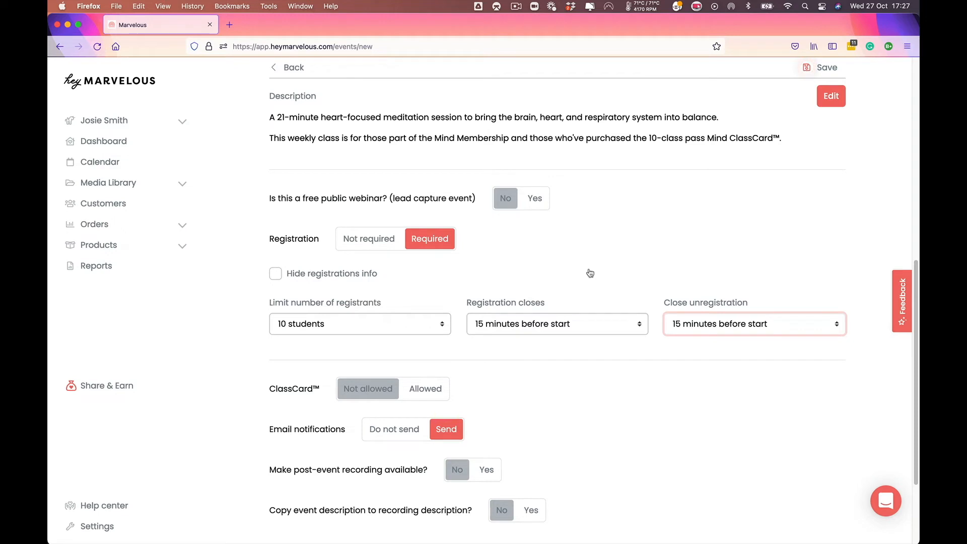
- Allow ClassCards for the event and limit it to the 10-Class Pass Mind ClassCard
{"action": "left_click", "coordinate": [426, 390]}
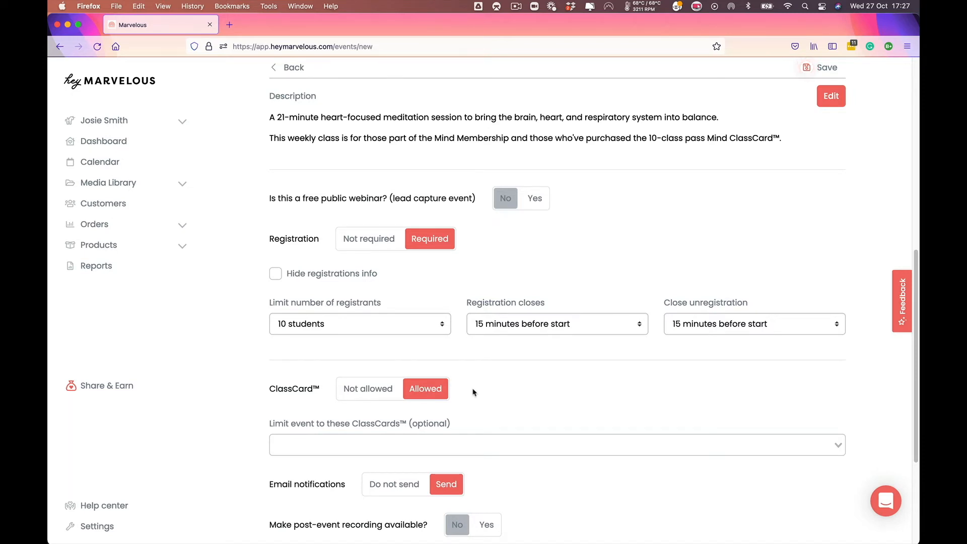
{"action": "scroll", "coordinate": [473, 392], "scroll_direction": "down", "scroll_amount": 2}
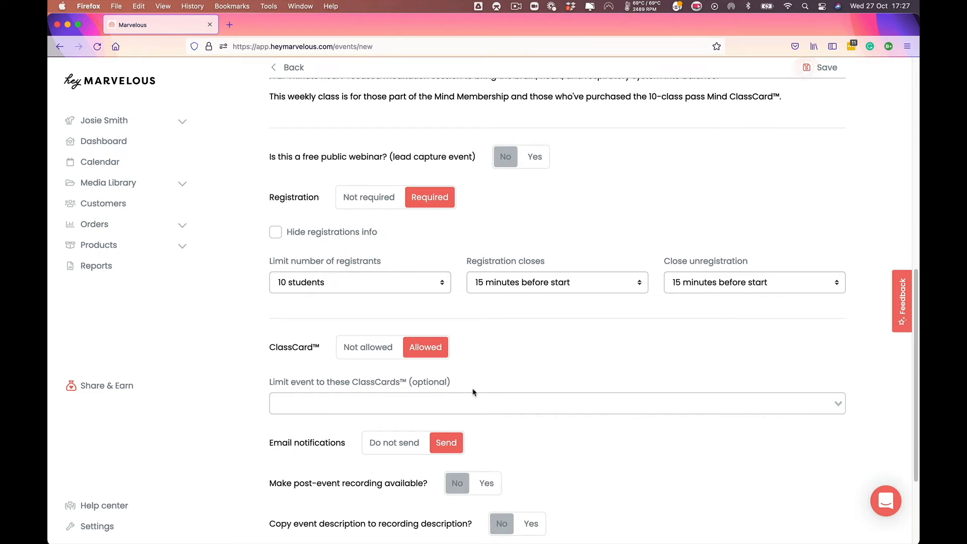
{"action": "left_click", "coordinate": [289, 403]}
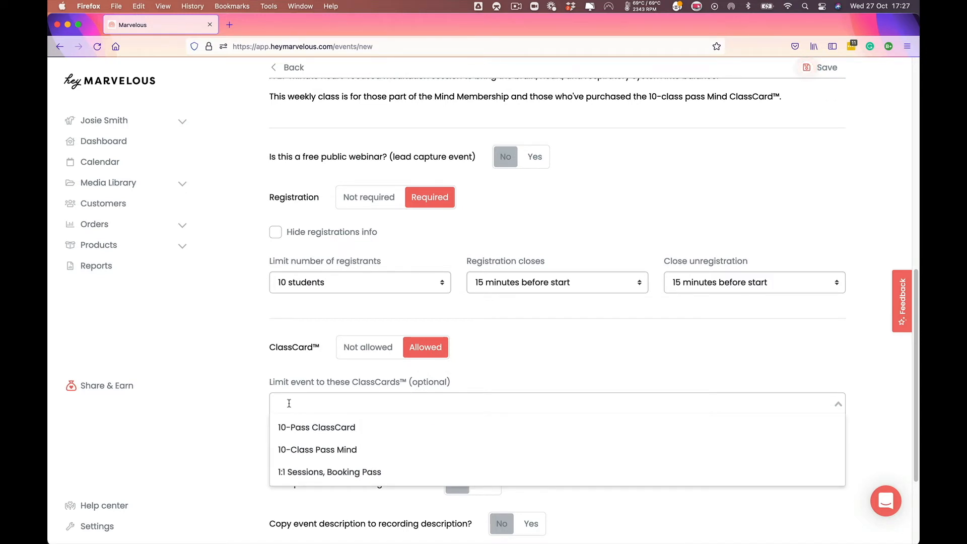
{"action": "left_click", "coordinate": [336, 449]}
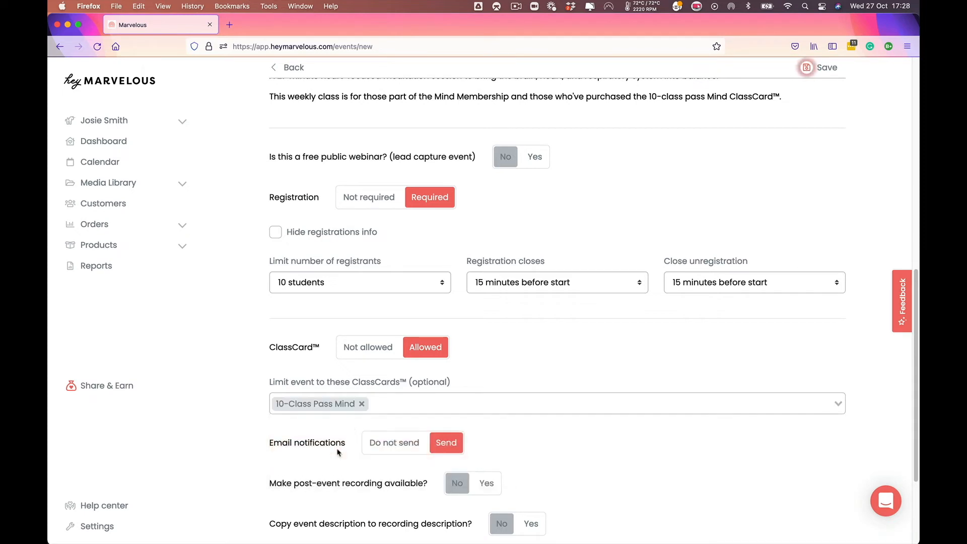
- Add 10-Pass ClassCard to the event's accepted ClassCards and remove it again
{"action": "left_click", "coordinate": [397, 405]}
{"action": "left_click", "coordinate": [366, 430]}
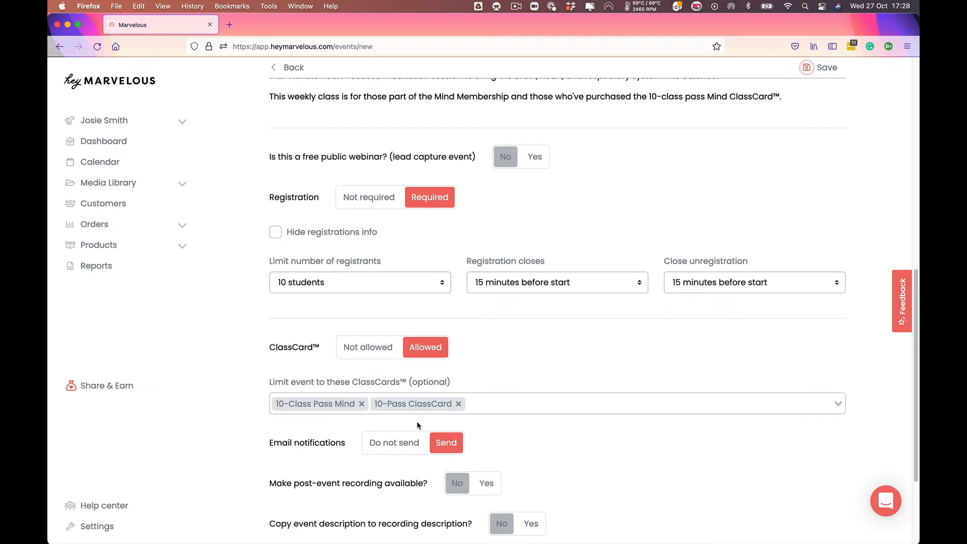
{"action": "left_click", "coordinate": [459, 404]}
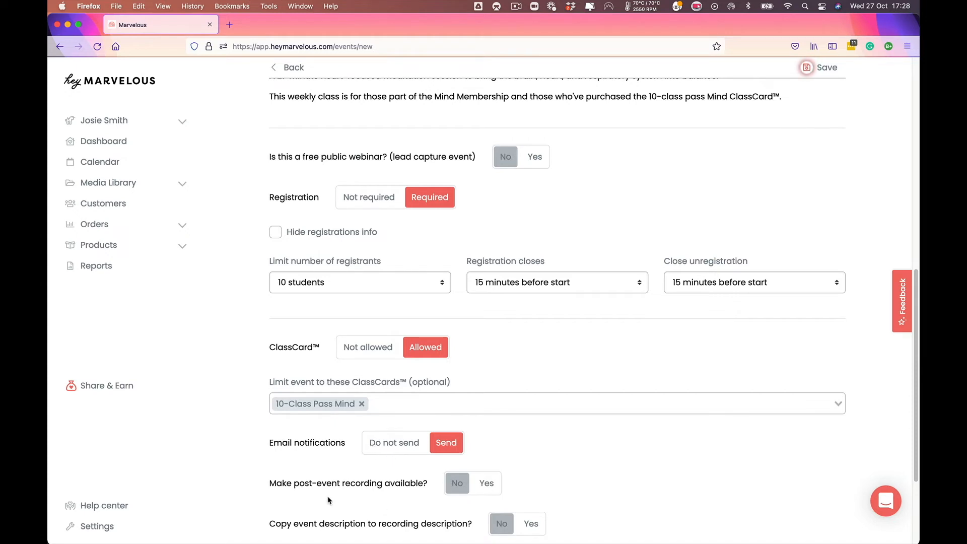
- Make the post-event recording available, copy the event description to the recording description, and save the event
{"action": "scroll", "coordinate": [328, 500], "scroll_direction": "down", "scroll_amount": 5}
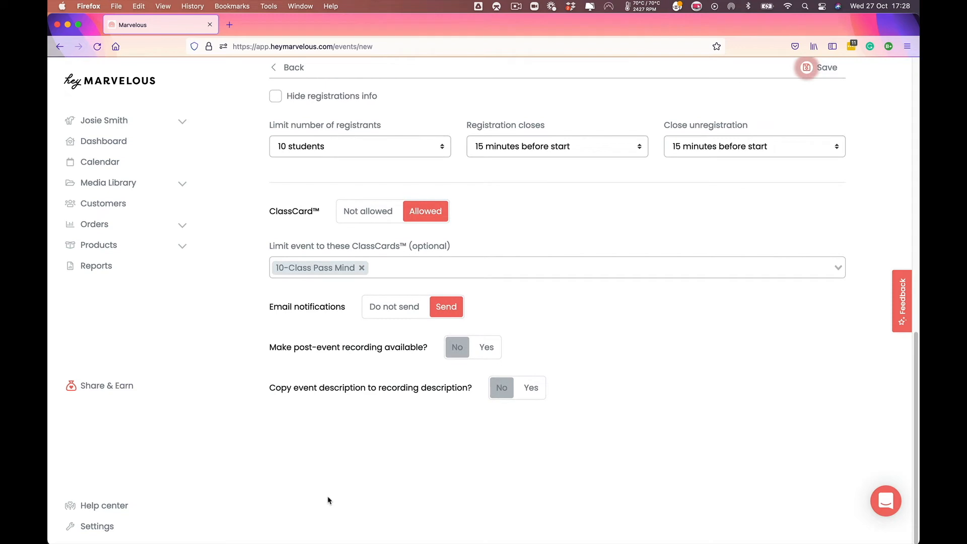
{"action": "left_click", "coordinate": [482, 356]}
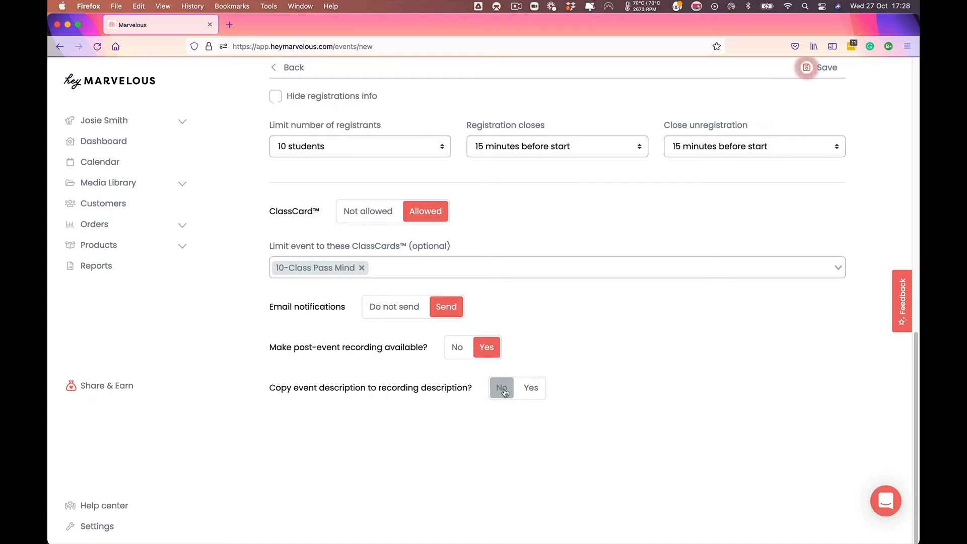
{"action": "left_click", "coordinate": [530, 391]}
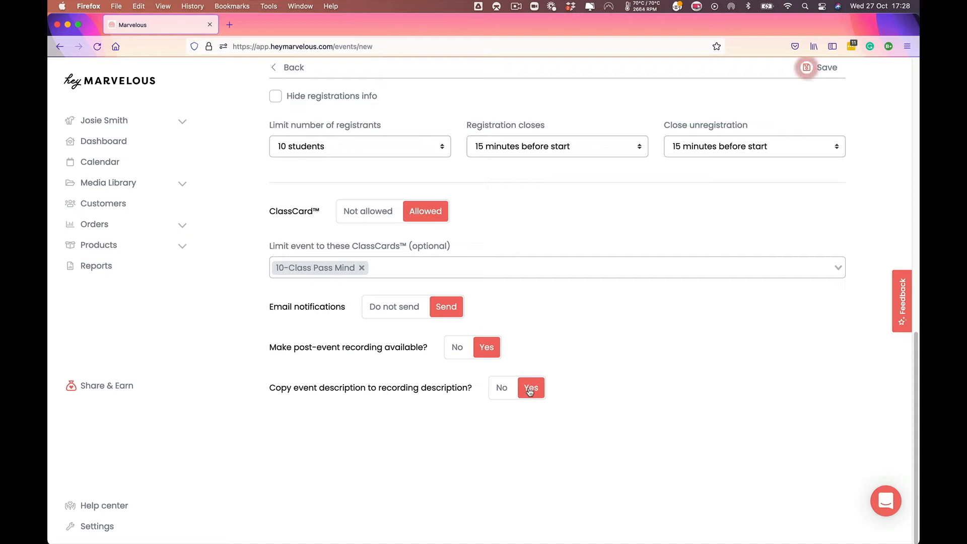
{"action": "scroll", "coordinate": [555, 353], "scroll_direction": "up", "scroll_amount": 5}
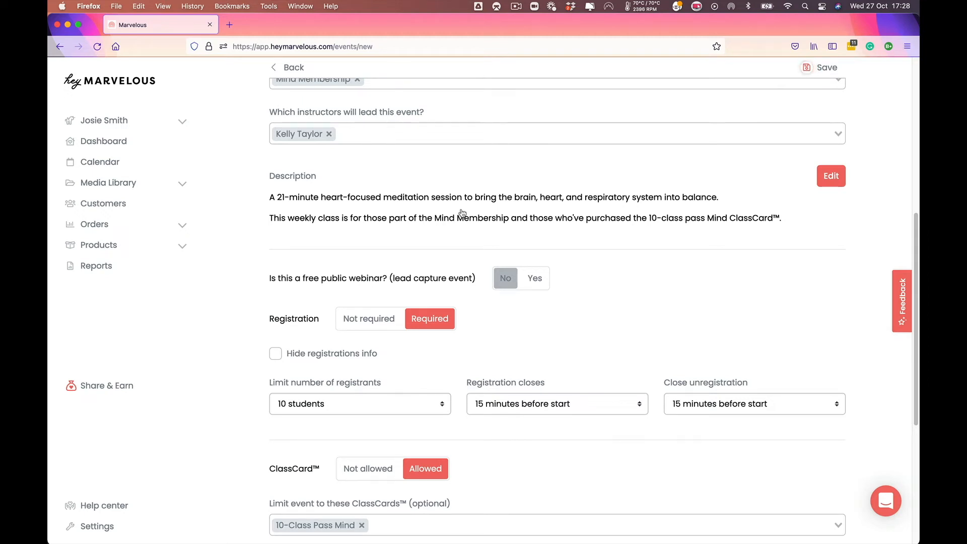
{"action": "scroll", "coordinate": [462, 213], "scroll_direction": "up", "scroll_amount": 10}
{"action": "left_click", "coordinate": [827, 81]}
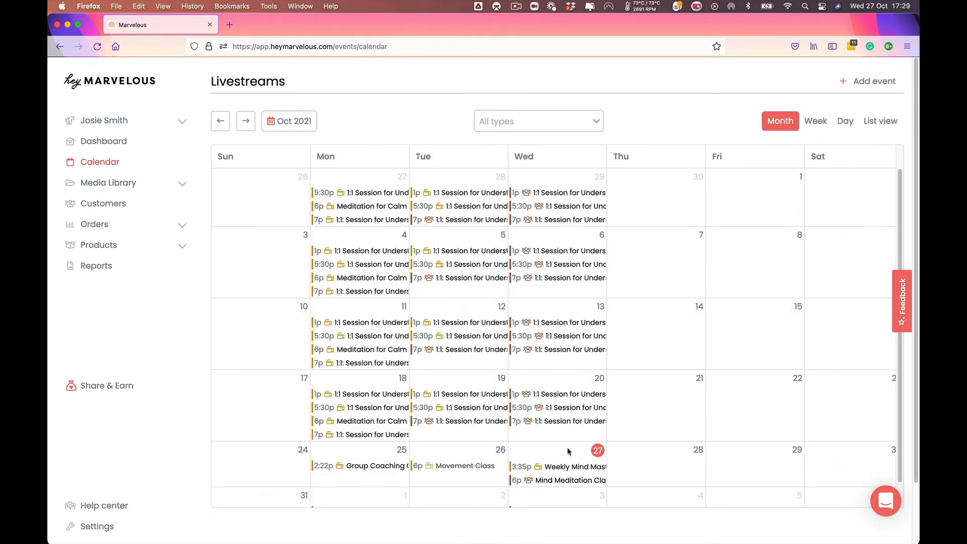
- Open the management page of the 27 October Mind Meditation Class and look at its edit form
{"action": "left_click", "coordinate": [563, 483]}
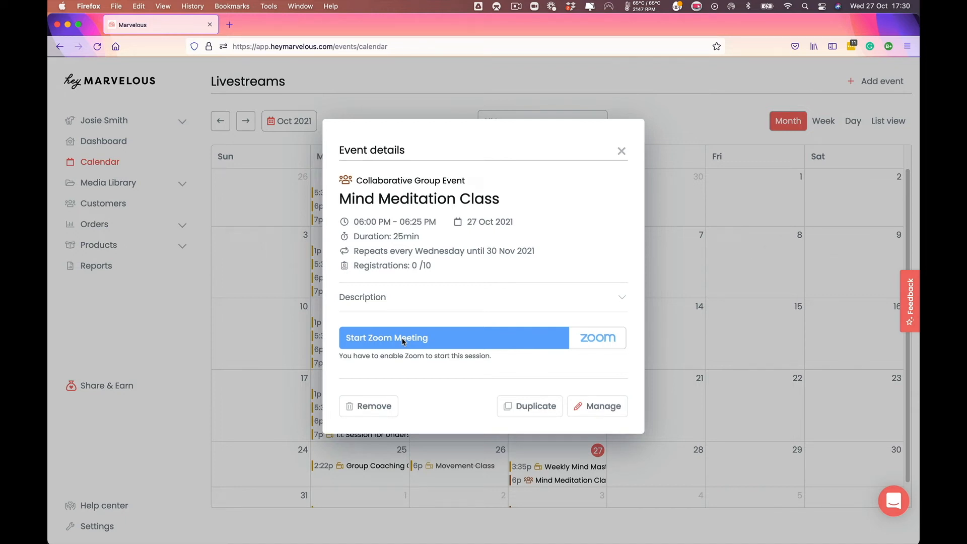
{"action": "left_click", "coordinate": [588, 411]}
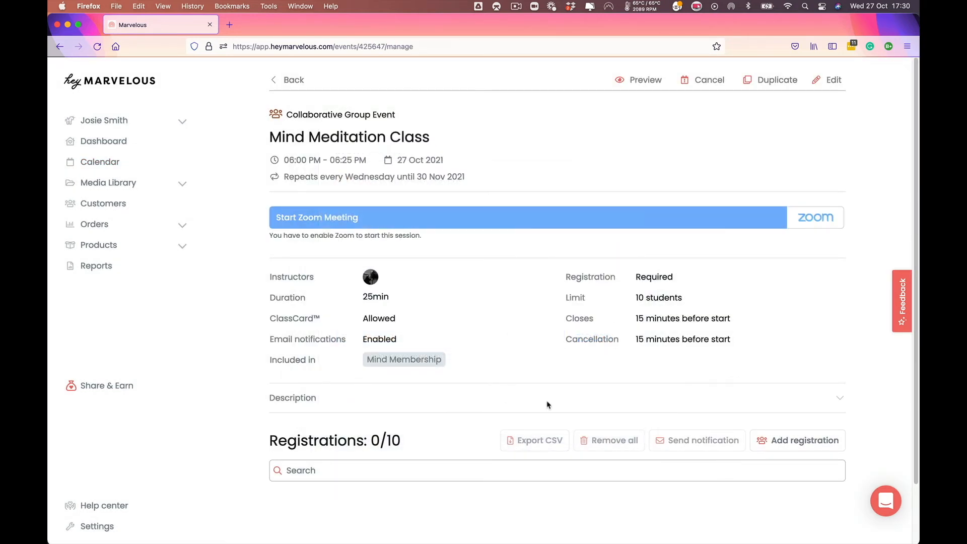
{"action": "left_click", "coordinate": [834, 80]}
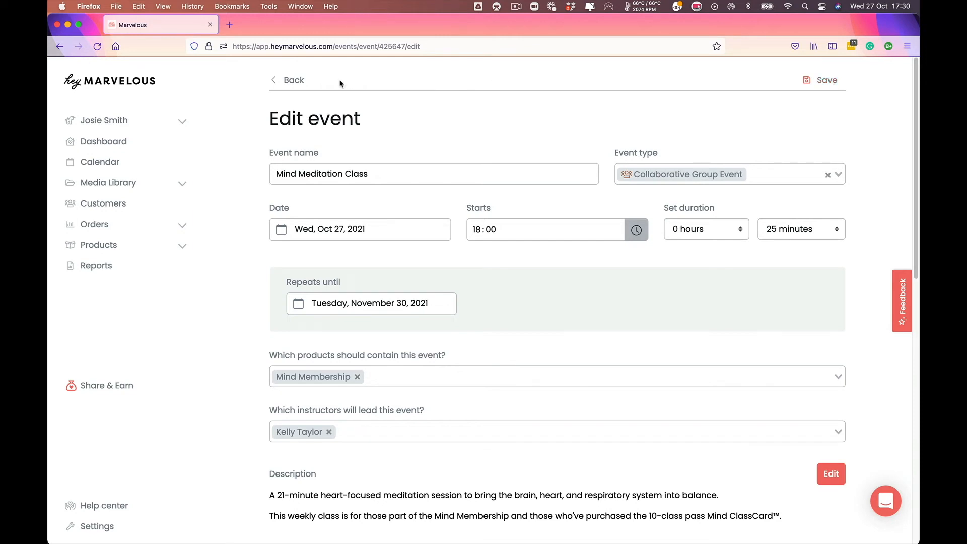
{"action": "left_click", "coordinate": [296, 85]}
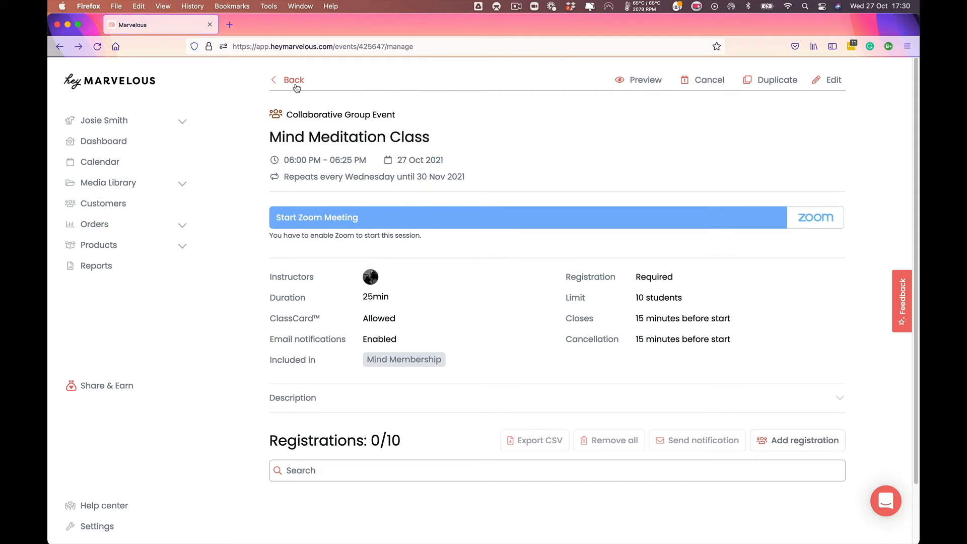
- Manually register the sixth listed student for the Mind Meditation Class and return to the calendar
{"action": "left_click", "coordinate": [800, 448]}
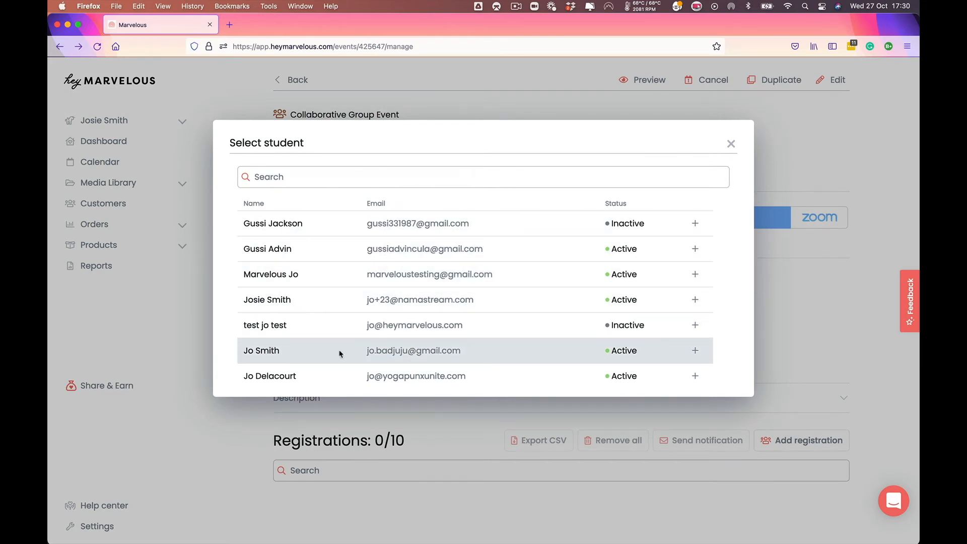
{"action": "left_click", "coordinate": [696, 351]}
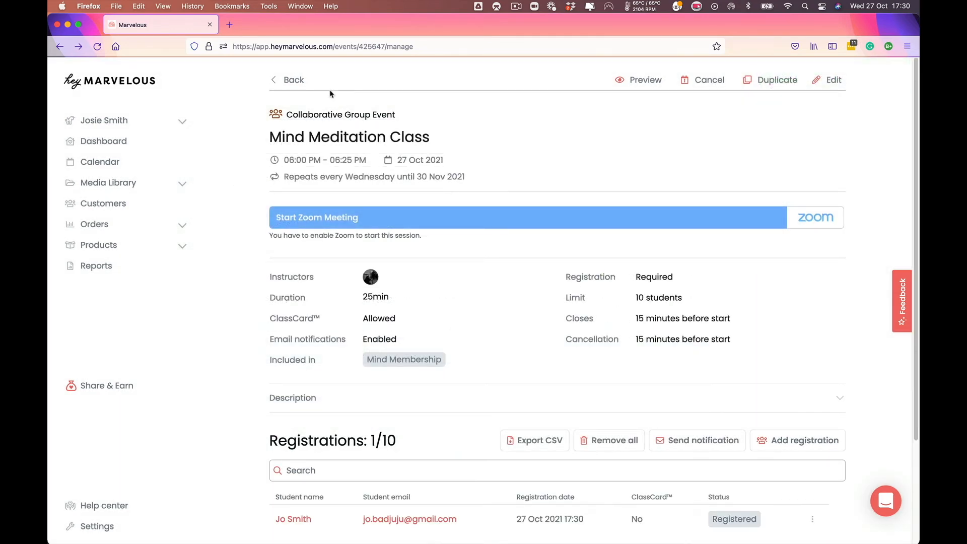
{"action": "left_click", "coordinate": [294, 80]}
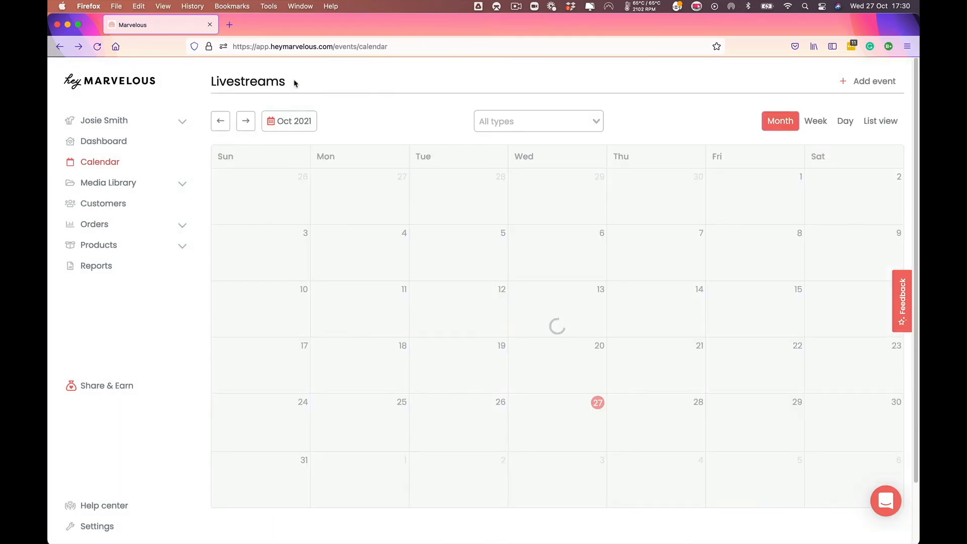
- Switch to the student view and open the 27 October Mind Meditation Class from its calendar
{"action": "left_click", "coordinate": [181, 122]}
{"action": "left_click", "coordinate": [122, 142]}
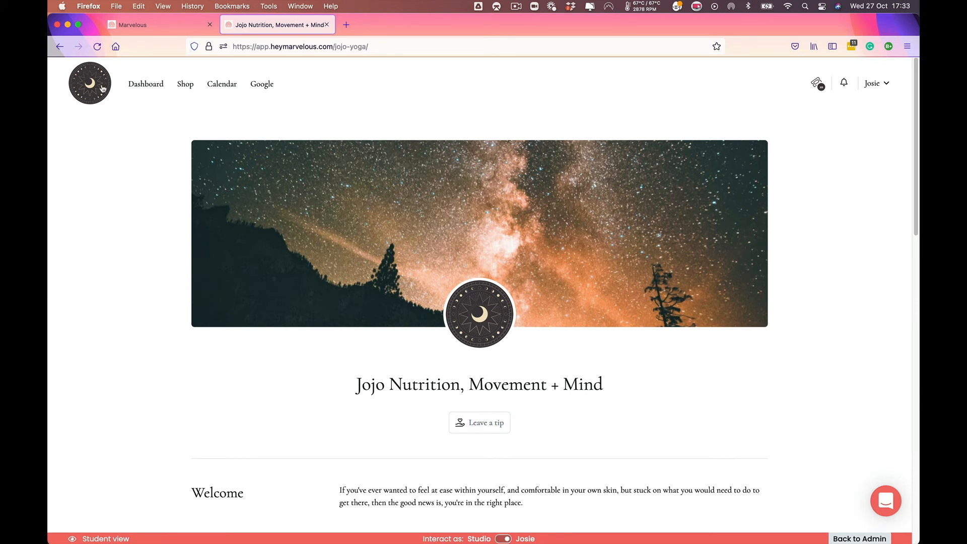
{"action": "left_click", "coordinate": [223, 84]}
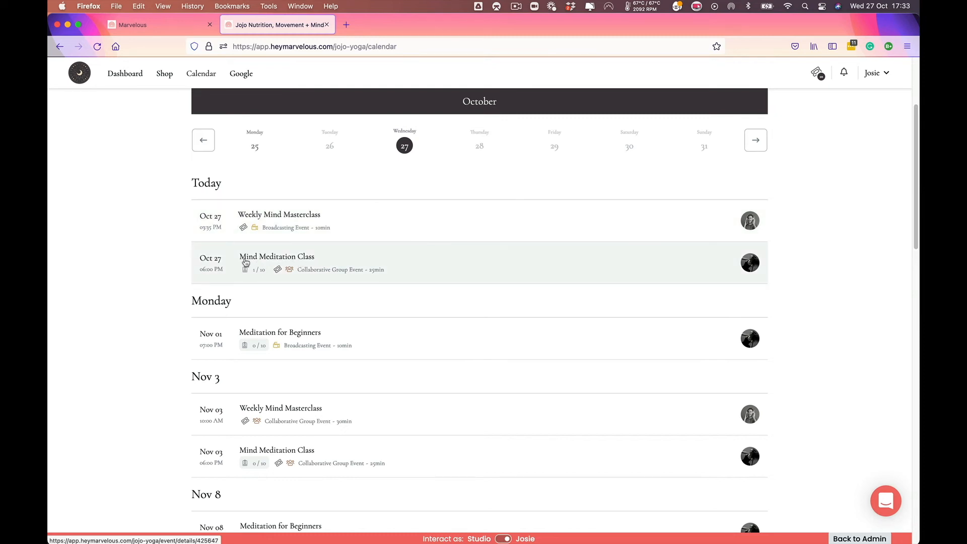
{"action": "left_click", "coordinate": [293, 262]}
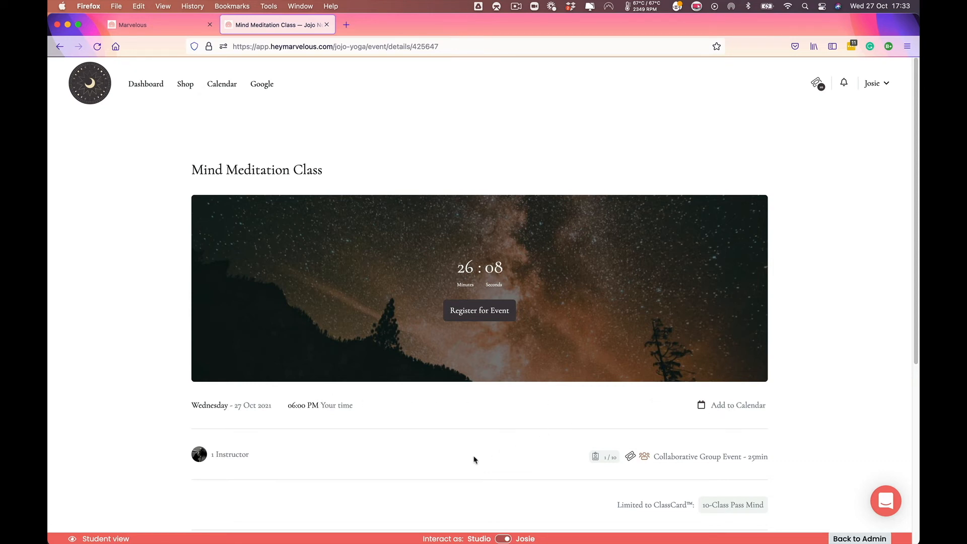
- Review the event page's ClassCard indicator, its ClassCard limitation and the description
{"action": "scroll", "coordinate": [475, 458], "scroll_direction": "down", "scroll_amount": 2}
{"action": "scroll", "coordinate": [474, 459], "scroll_direction": "down", "scroll_amount": 4}
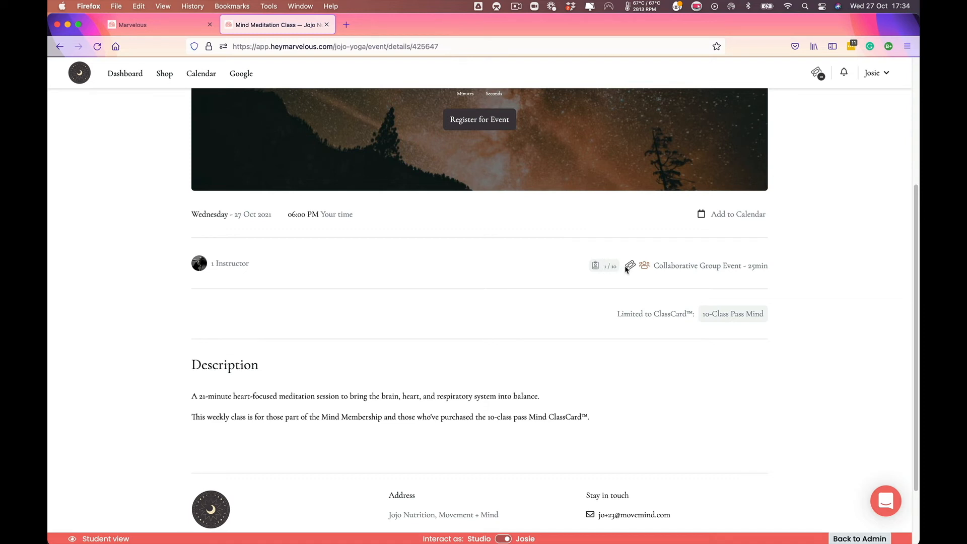
{"action": "mouse_move", "coordinate": [629, 270]}
{"action": "left_click_drag", "start_coordinate": [618, 314], "coordinate": [767, 313]}
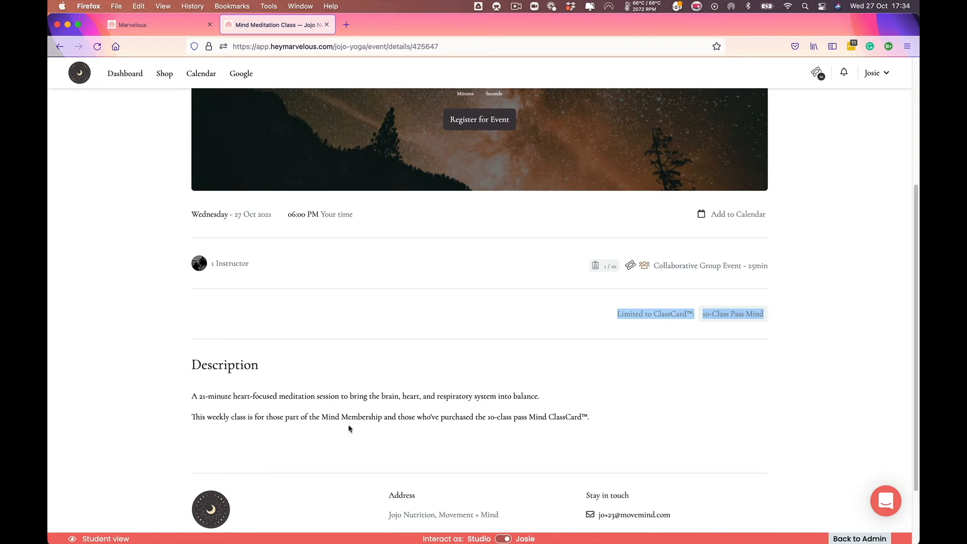
{"action": "left_click", "coordinate": [356, 399]}
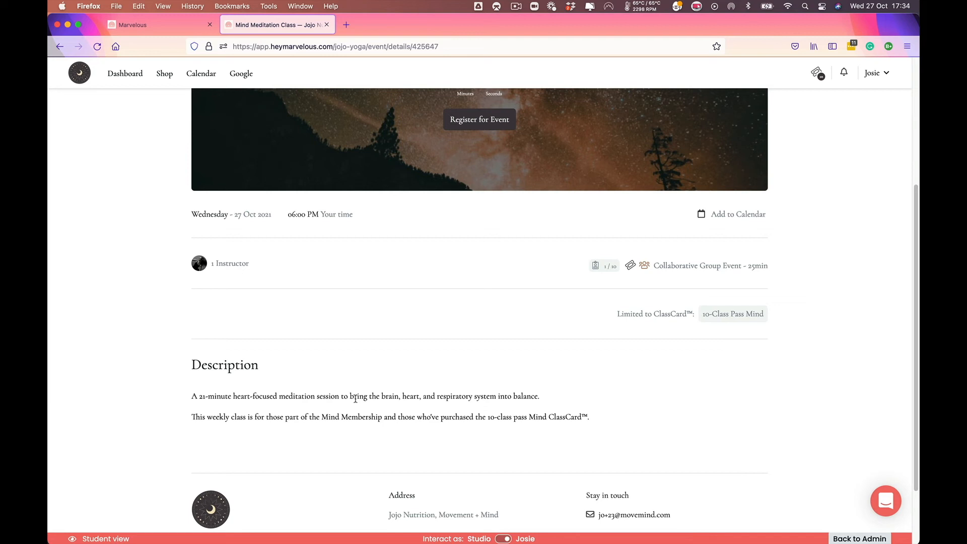
{"action": "scroll", "coordinate": [356, 398], "scroll_direction": "up", "scroll_amount": 5}
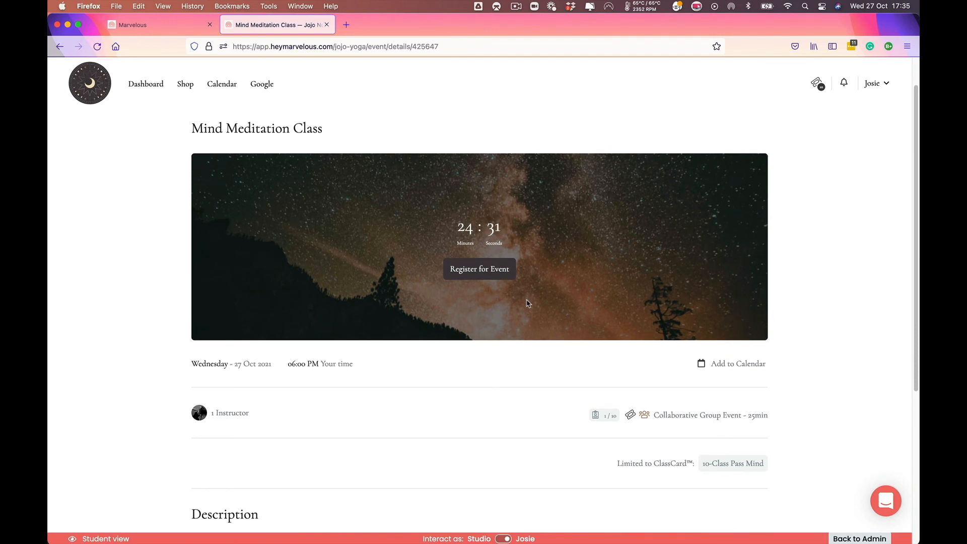
- Register for the Mind Meditation Class as a student and unregister again, checking the available redemptions each time
{"action": "left_click", "coordinate": [474, 274]}
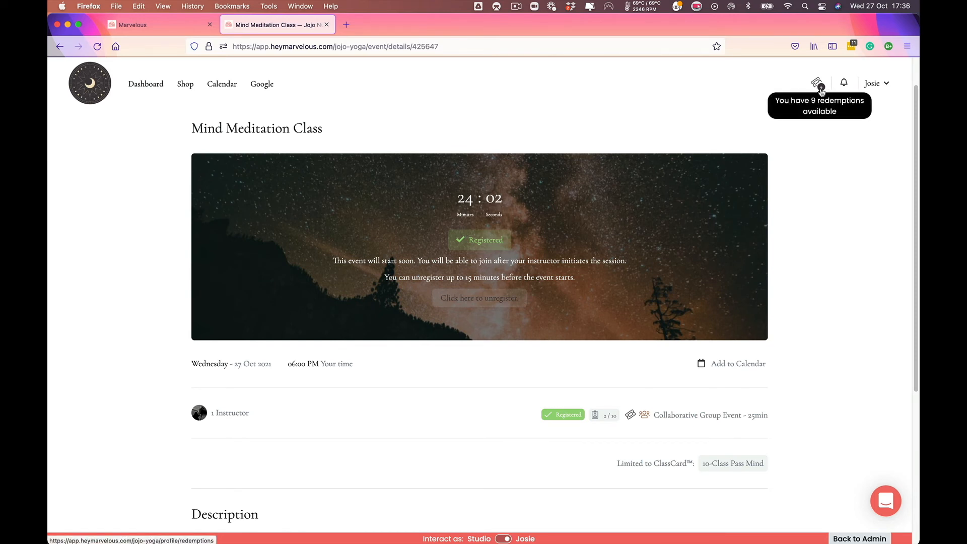
{"action": "left_click", "coordinate": [487, 302]}
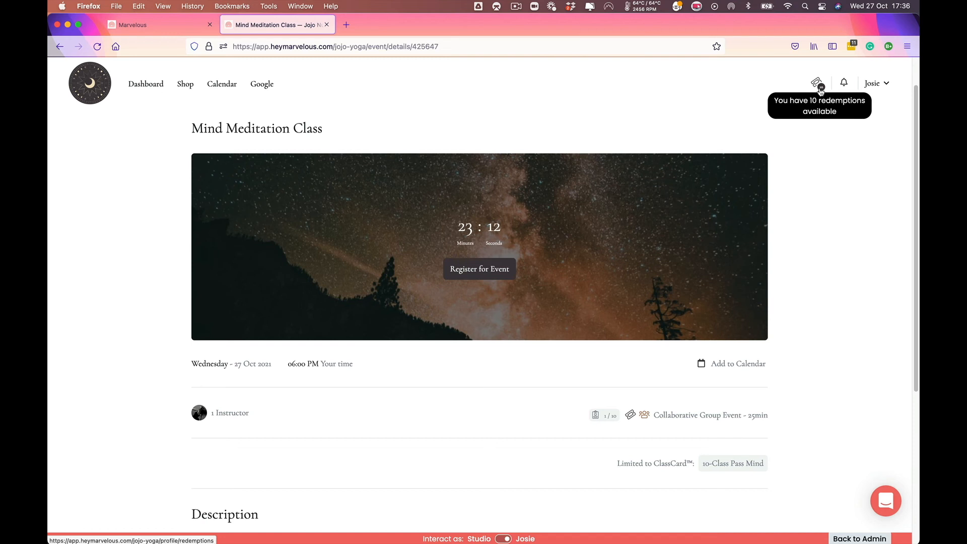
- Log out and request access to the Mind Meditation Class by choosing 10-Class Pass Mind and continuing to checkout
{"action": "left_click", "coordinate": [888, 86]}
{"action": "left_click", "coordinate": [803, 199]}
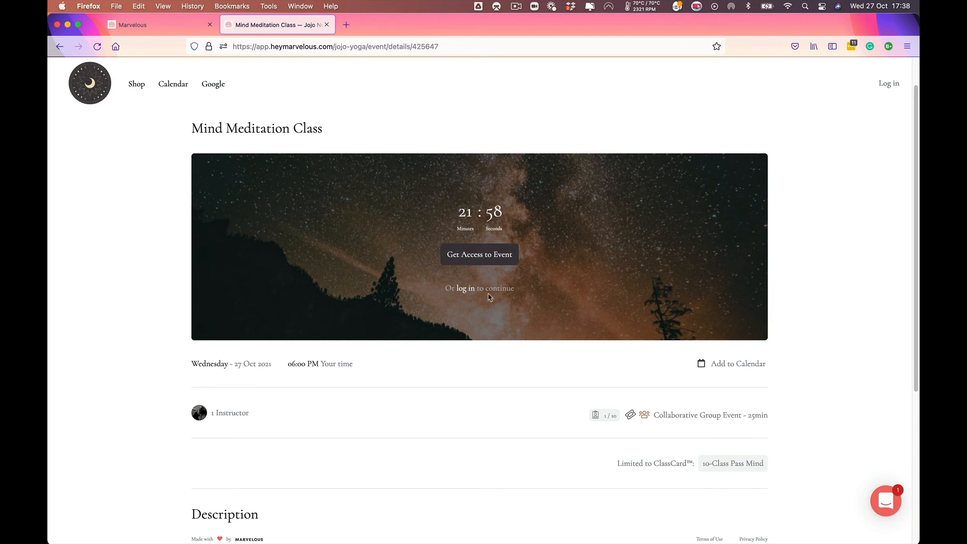
{"action": "left_click", "coordinate": [463, 260]}
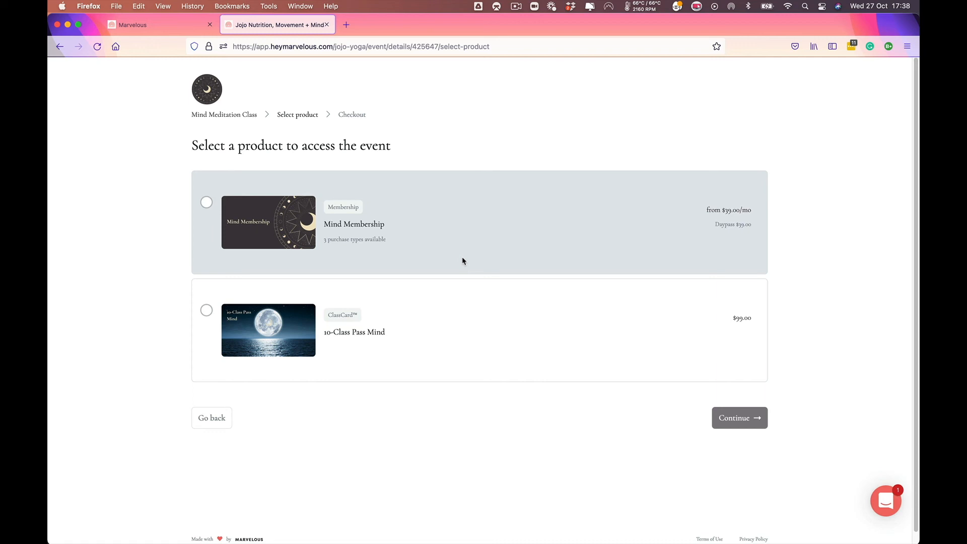
{"action": "left_click", "coordinate": [496, 318]}
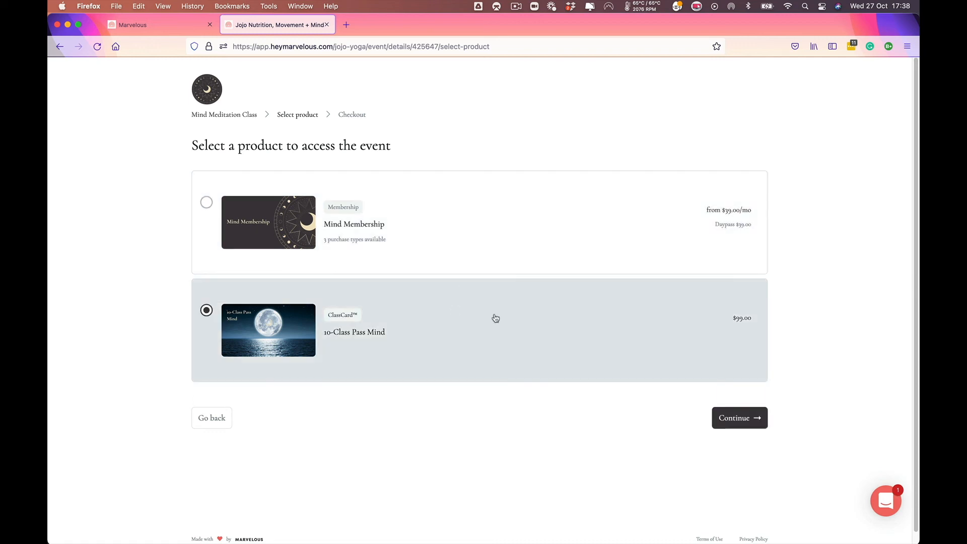
{"action": "left_click", "coordinate": [728, 422]}
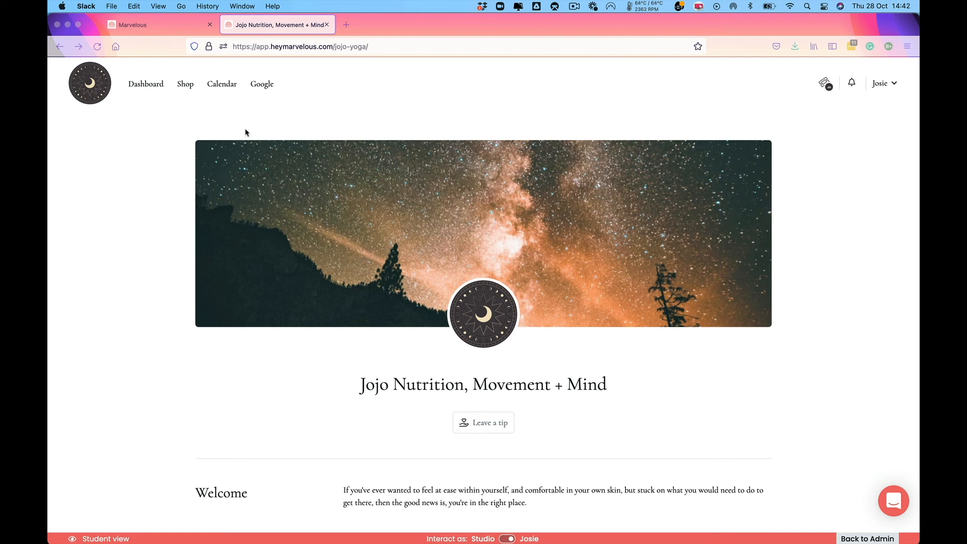
- Show the events from Monday 25 October in the student calendar and check the Group Coaching Call's ClassCard indicator
{"action": "left_click", "coordinate": [223, 84]}
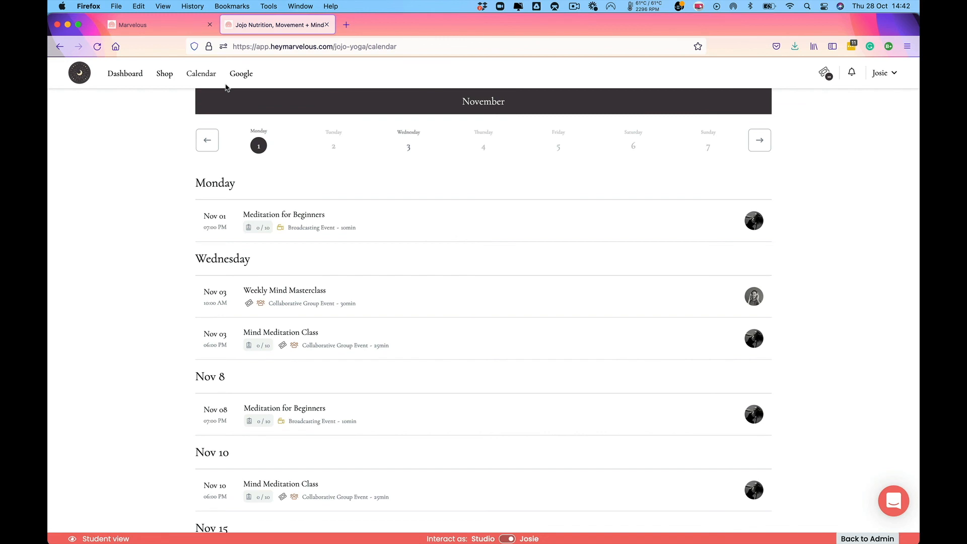
{"action": "left_click", "coordinate": [216, 141]}
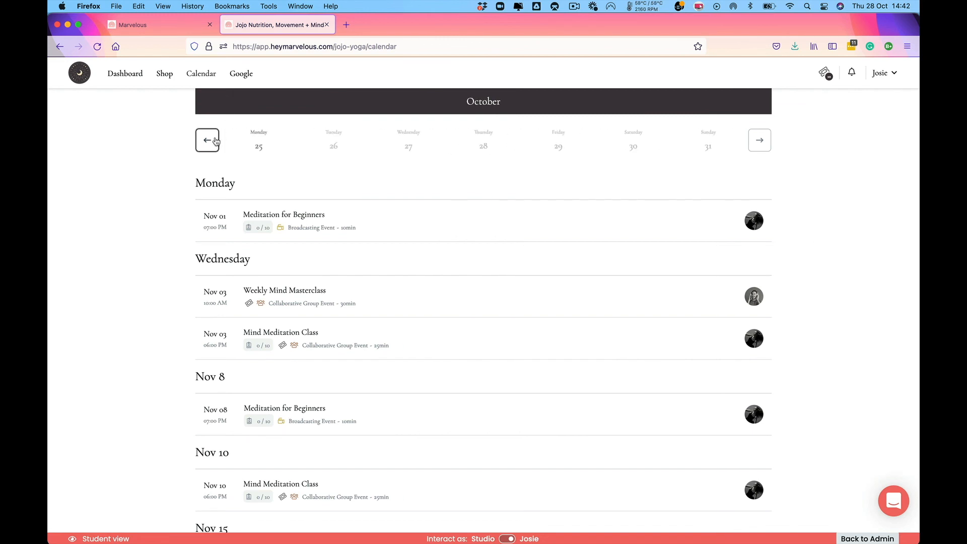
{"action": "left_click", "coordinate": [260, 149]}
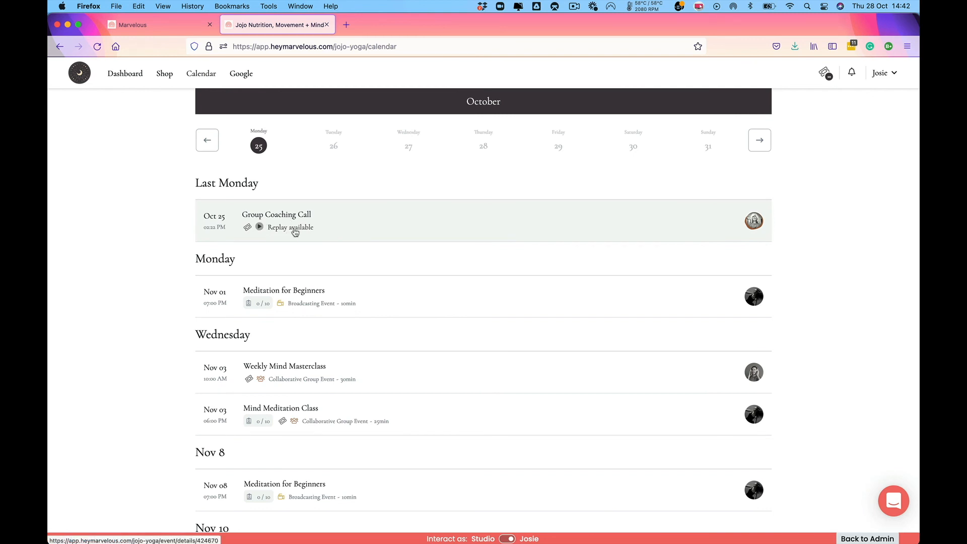
{"action": "mouse_move", "coordinate": [248, 231]}
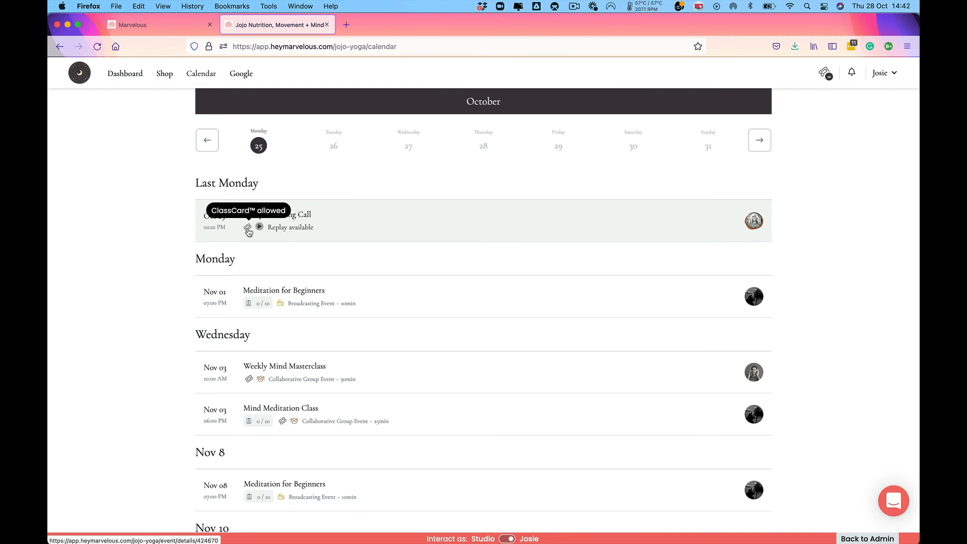
- Use one ClassCard redemption to open the Group Coaching Call recording as a student, and return to the calendar
{"action": "left_click", "coordinate": [325, 231]}
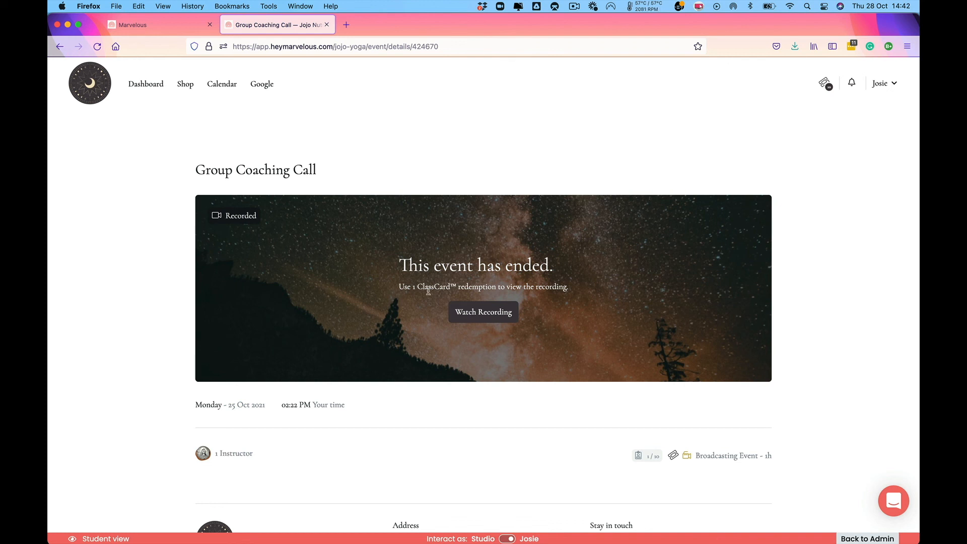
{"action": "left_click", "coordinate": [494, 313]}
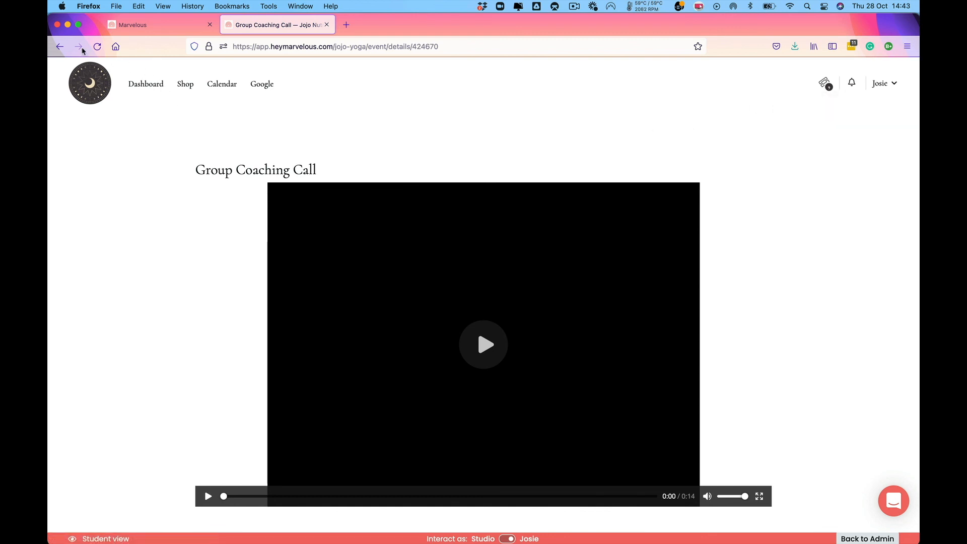
{"action": "left_click", "coordinate": [60, 47]}
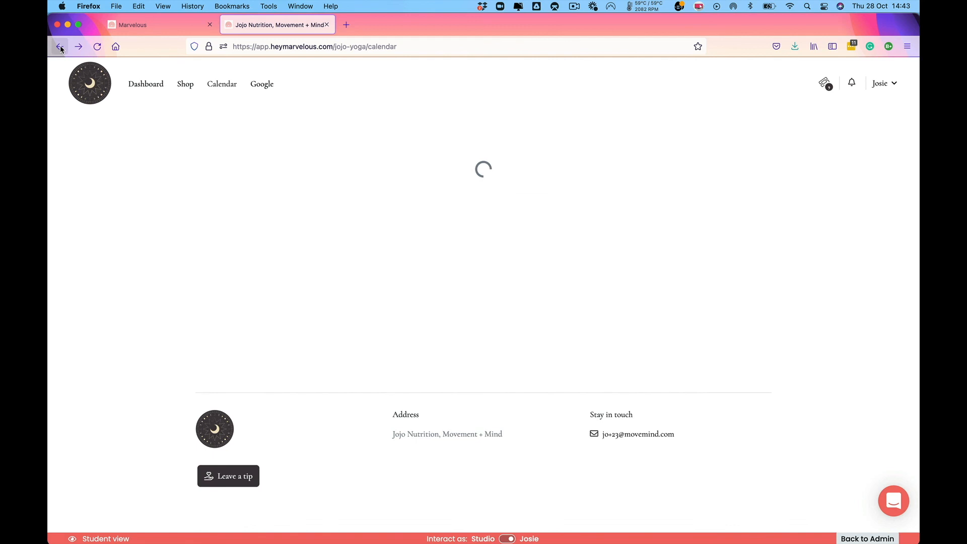
- Log out and request access to the recording of the Group Coaching Call from Monday 25 October, opening its product selection
{"action": "left_click", "coordinate": [885, 74]}
{"action": "left_click", "coordinate": [831, 191]}
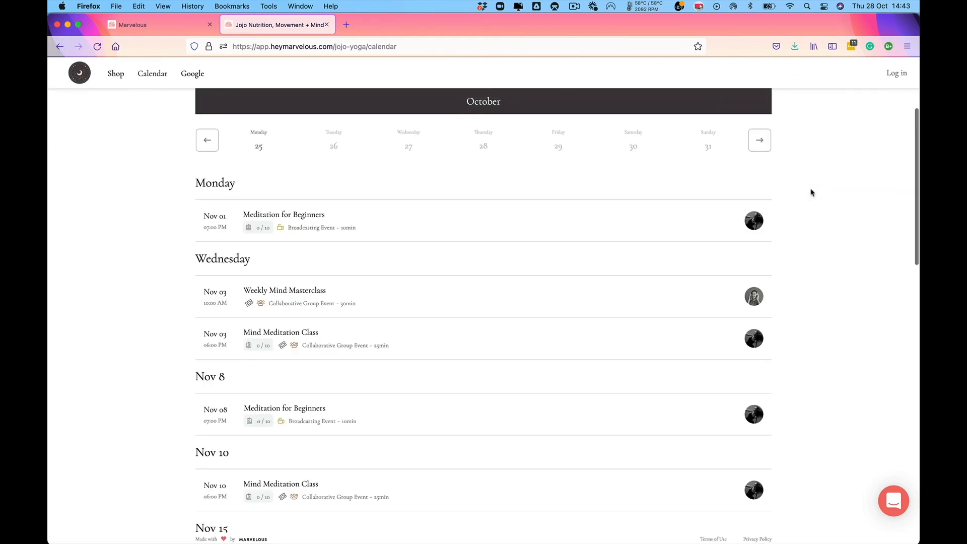
{"action": "left_click", "coordinate": [212, 145]}
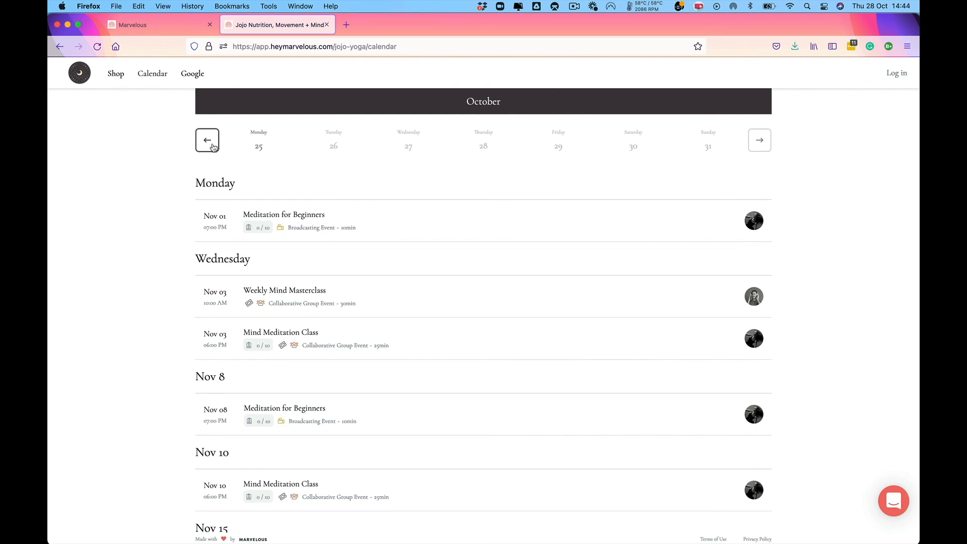
{"action": "left_click", "coordinate": [258, 146]}
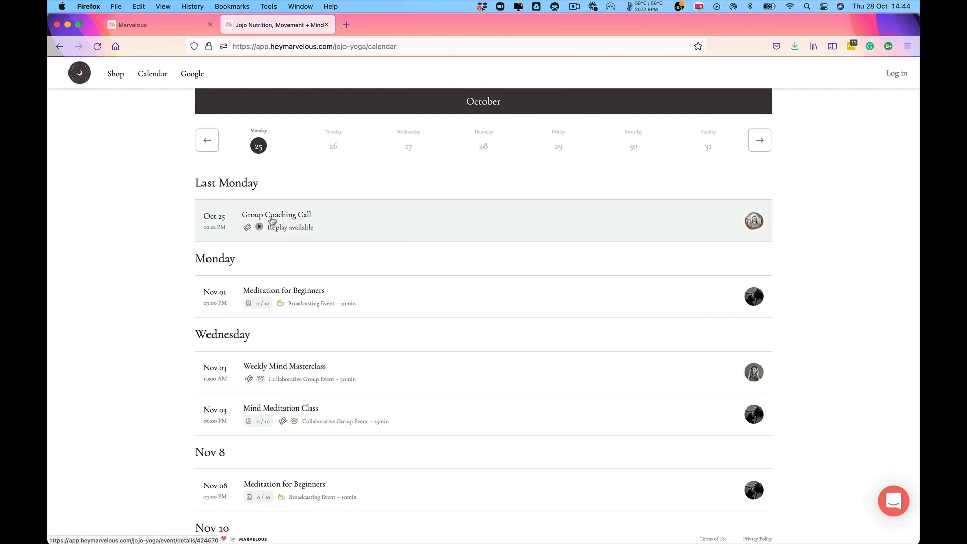
{"action": "left_click", "coordinate": [301, 223]}
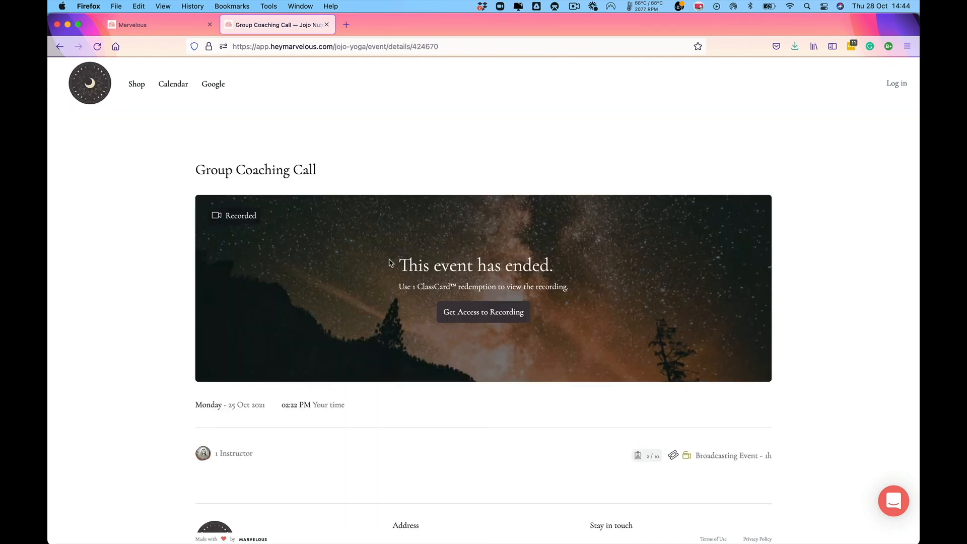
{"action": "left_click", "coordinate": [483, 312]}
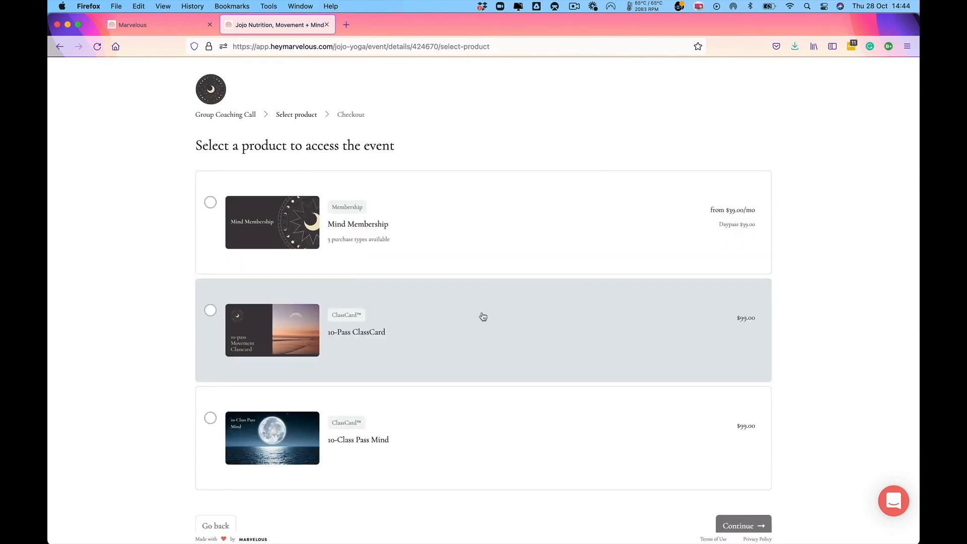